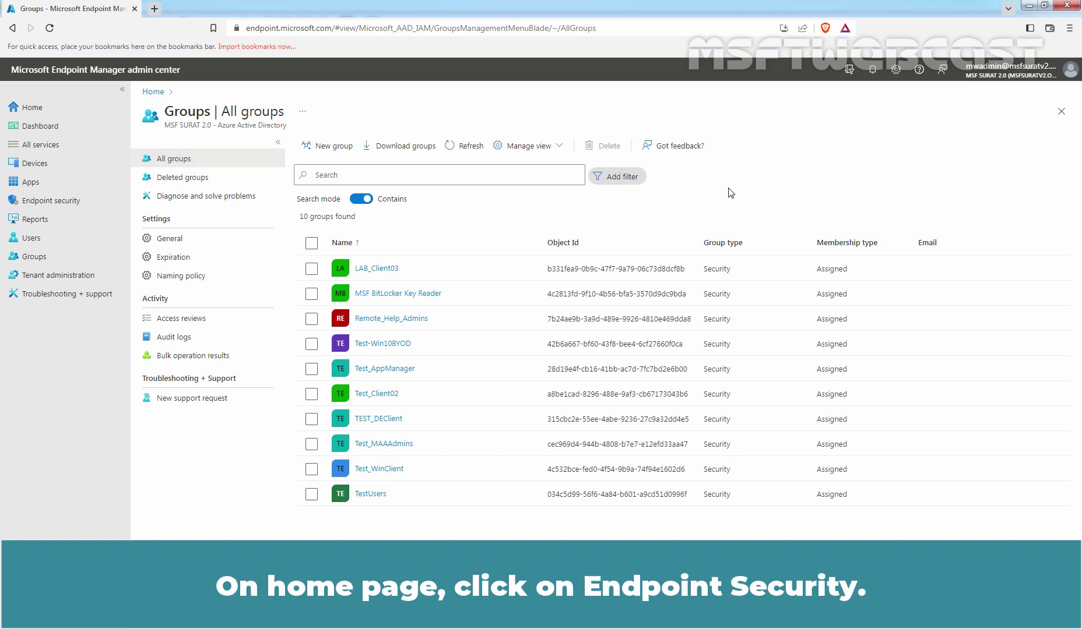
Check the device assignment status of the attack surface reduction policy "Test – Configure Application Guard Policy" in Endpoint security
left_click(46, 204)
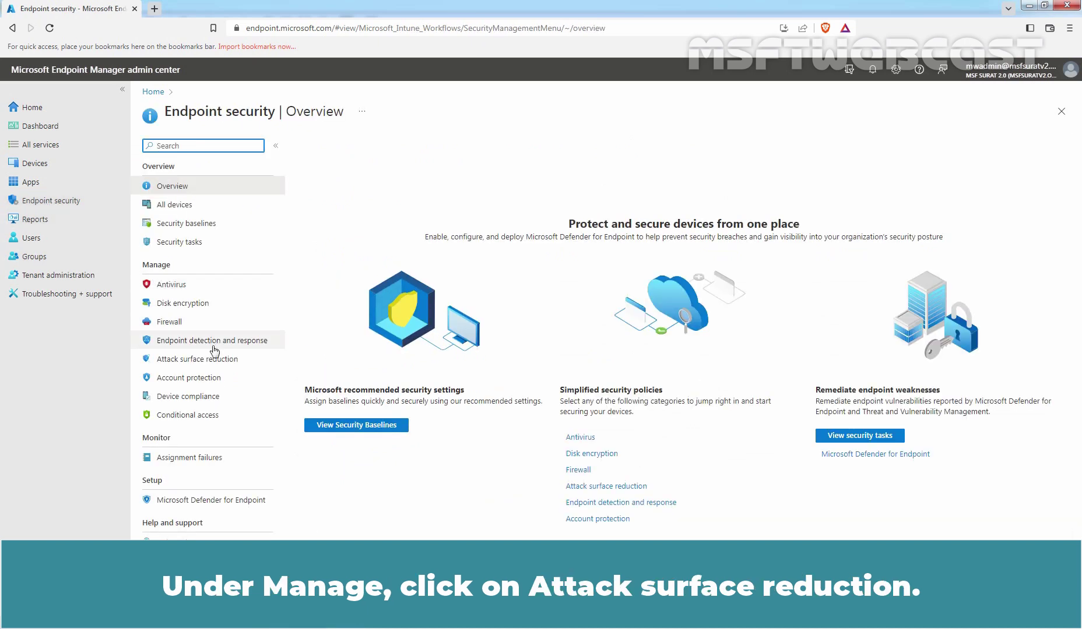
left_click(198, 359)
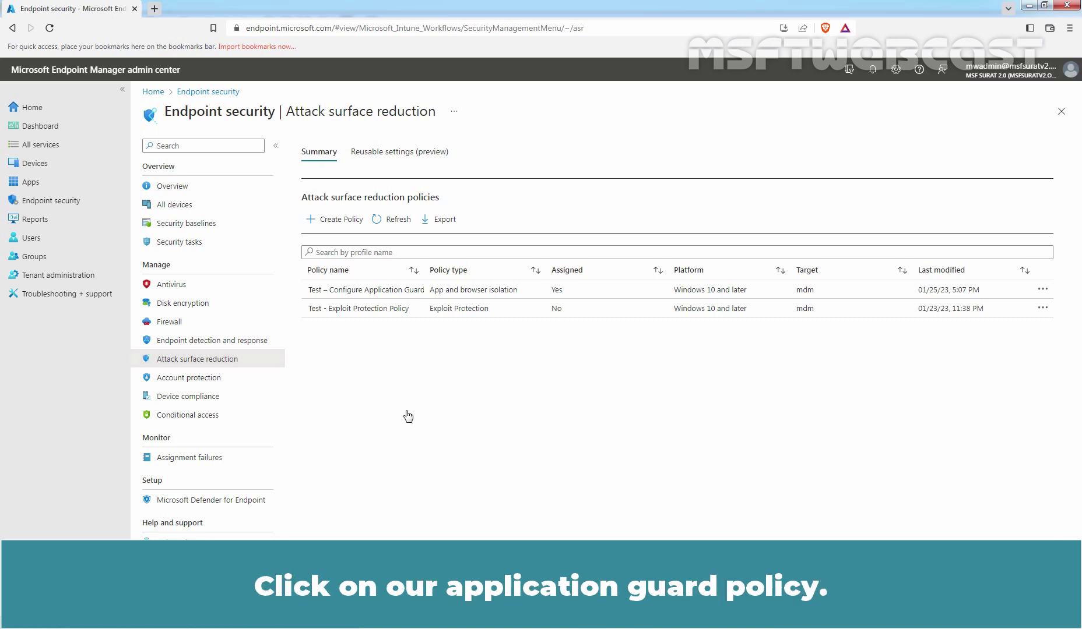
left_click(357, 290)
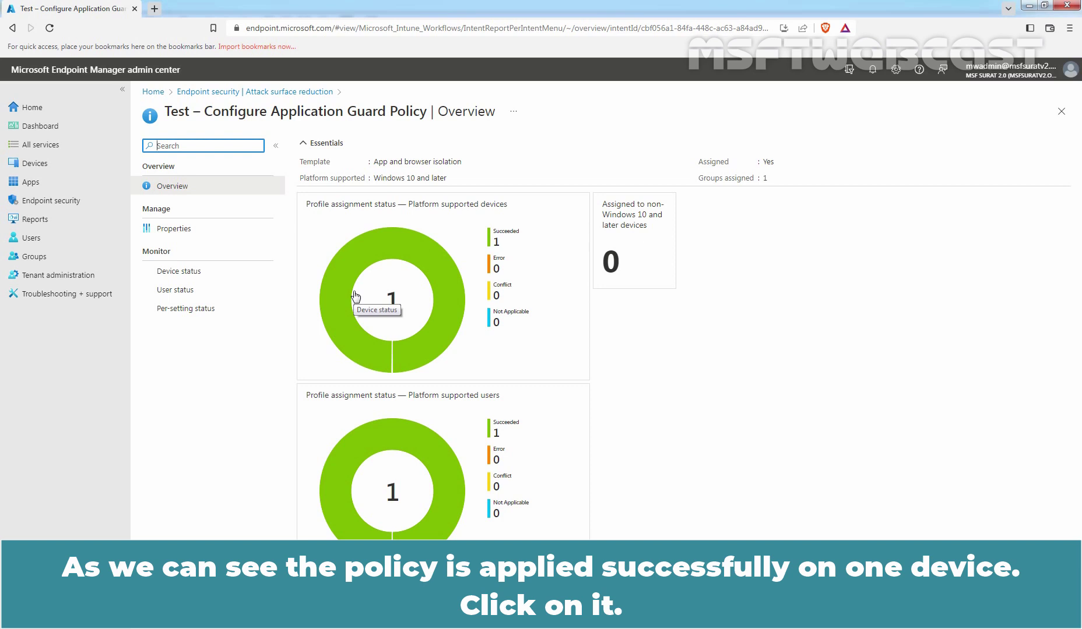
left_click(387, 294)
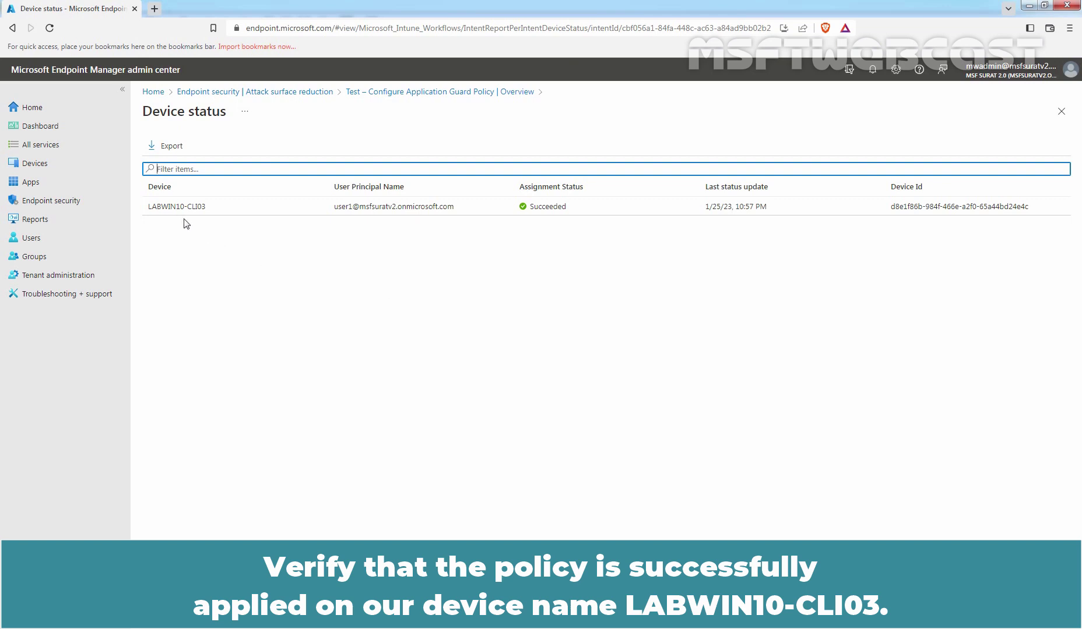
Review the Application Guard policy's app and browser isolation settings in its editable configuration
left_click(510, 93)
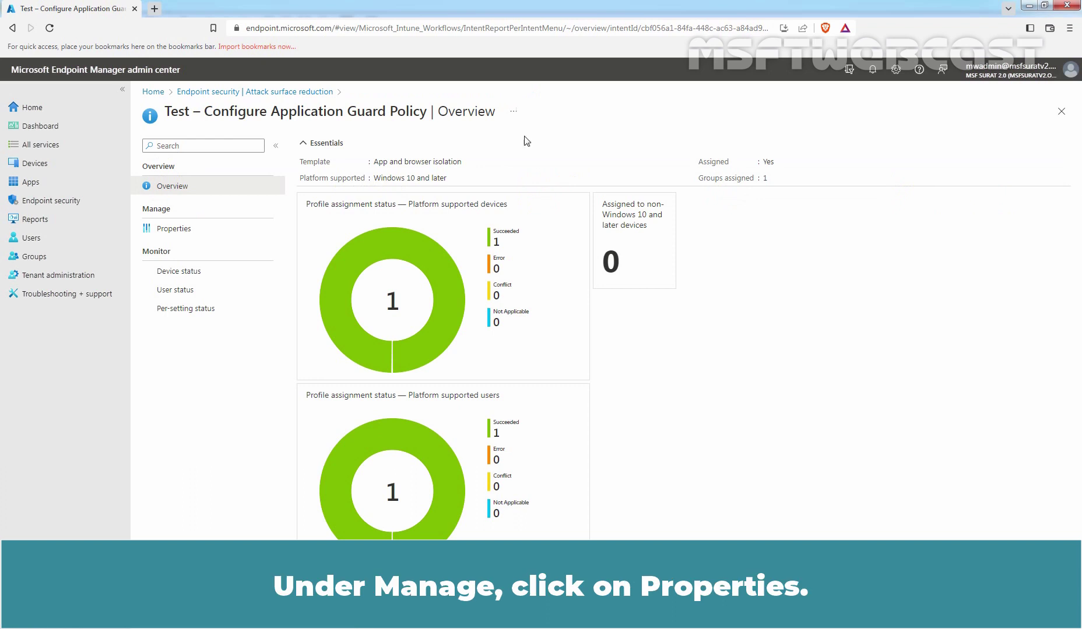
left_click(174, 228)
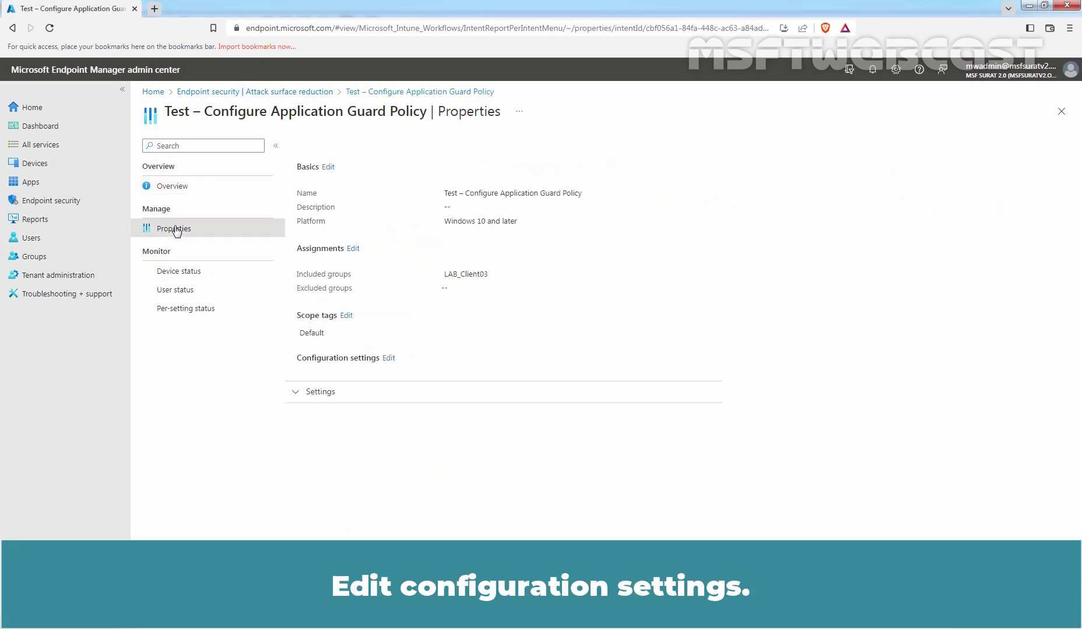
left_click(388, 358)
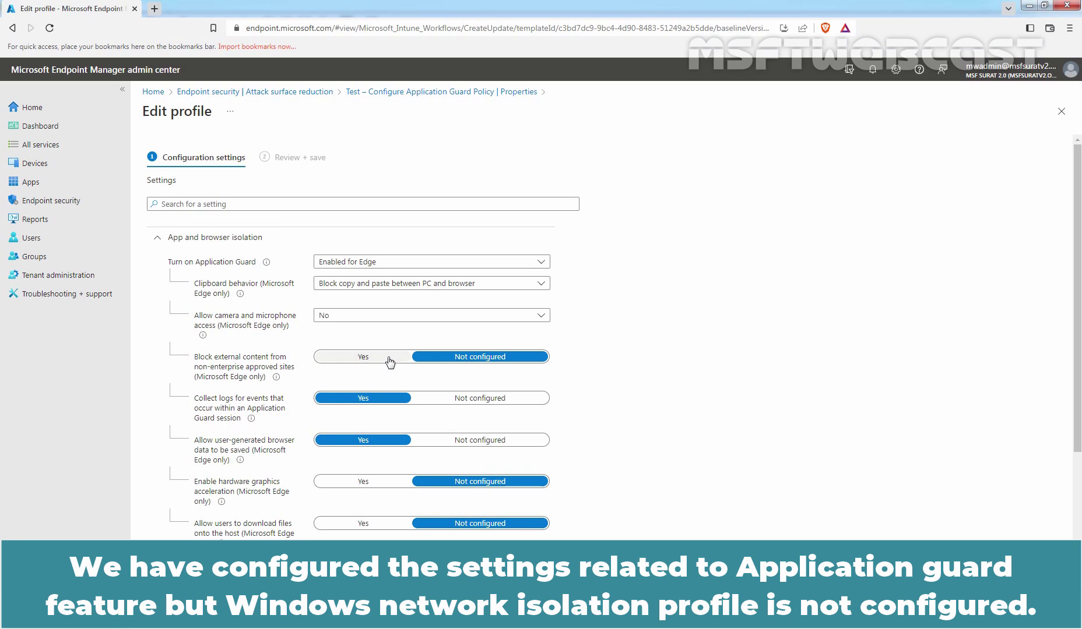
scroll(389, 362, "down", 3)
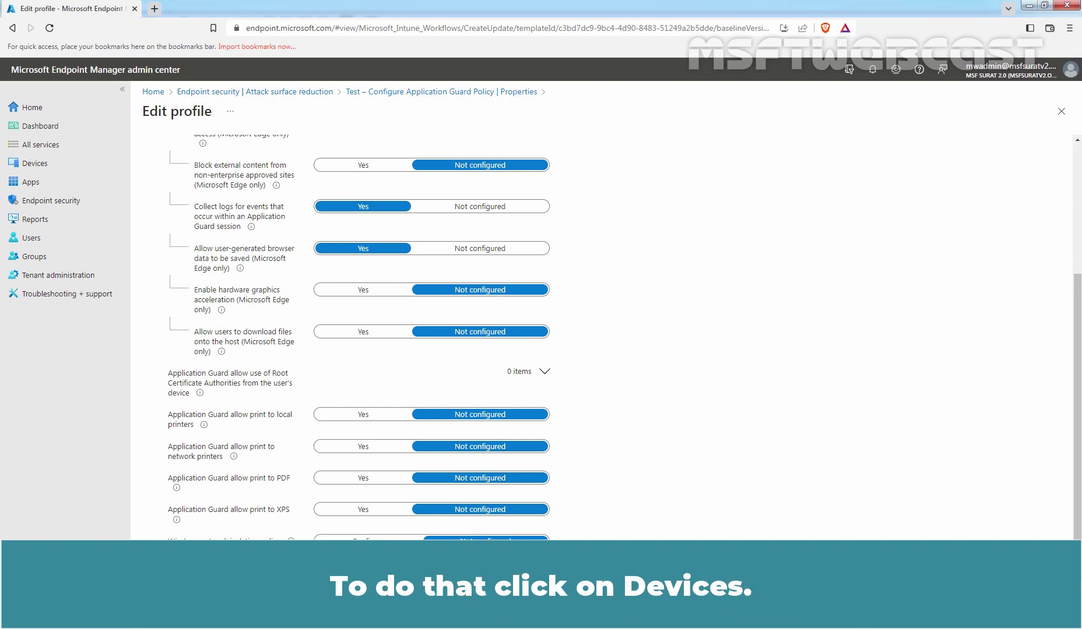
Start a new device configuration profile for Windows 10 and later based on the Network boundary template
left_click(40, 169)
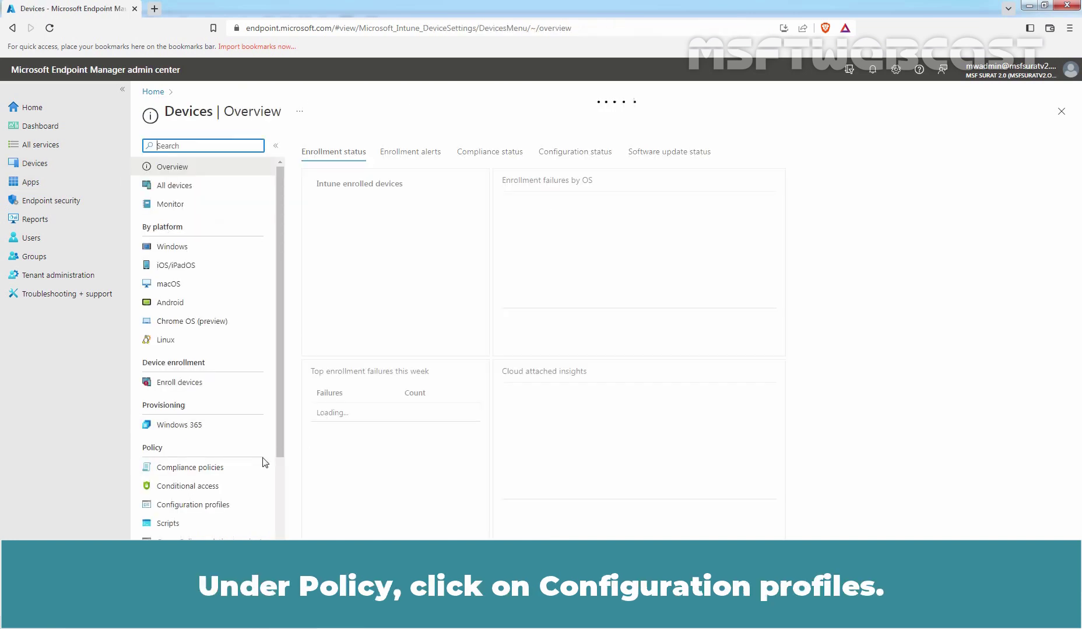
left_click(209, 506)
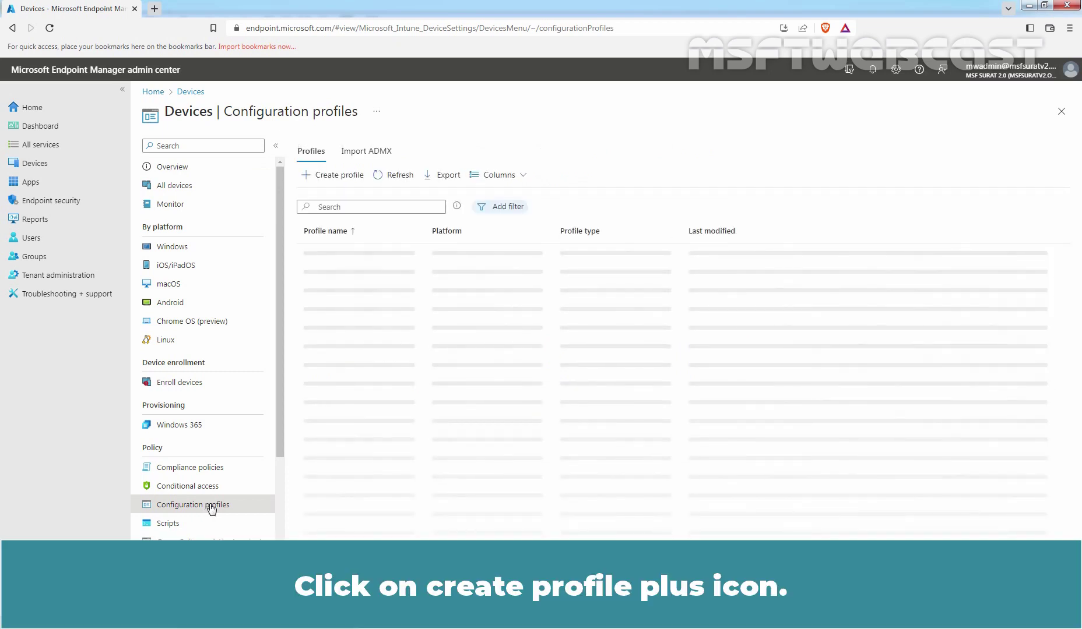
left_click(324, 176)
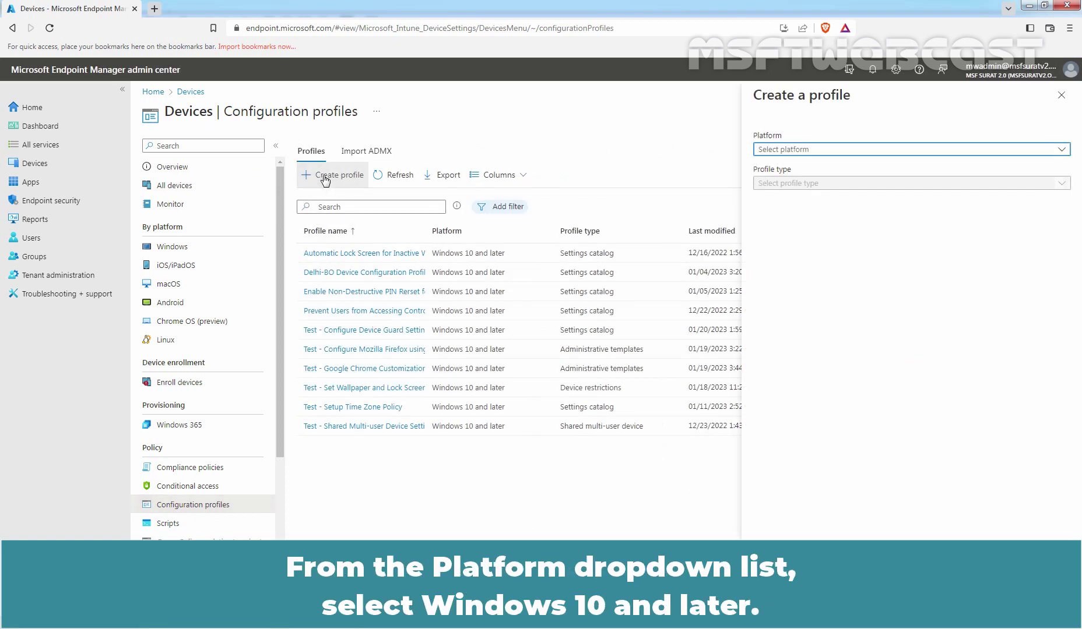
left_click(791, 152)
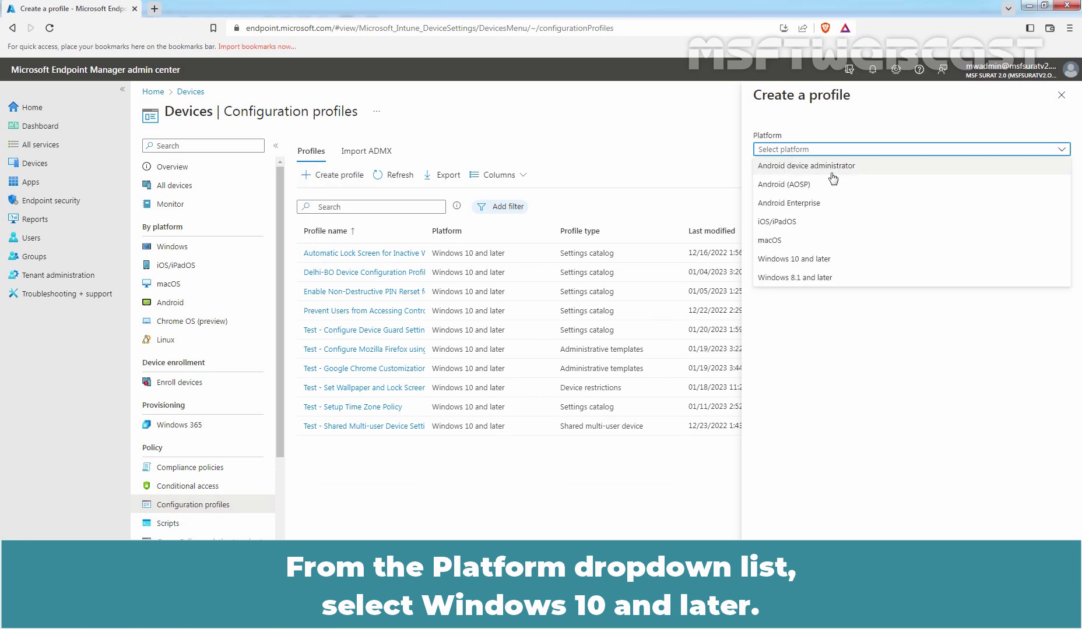
left_click(801, 263)
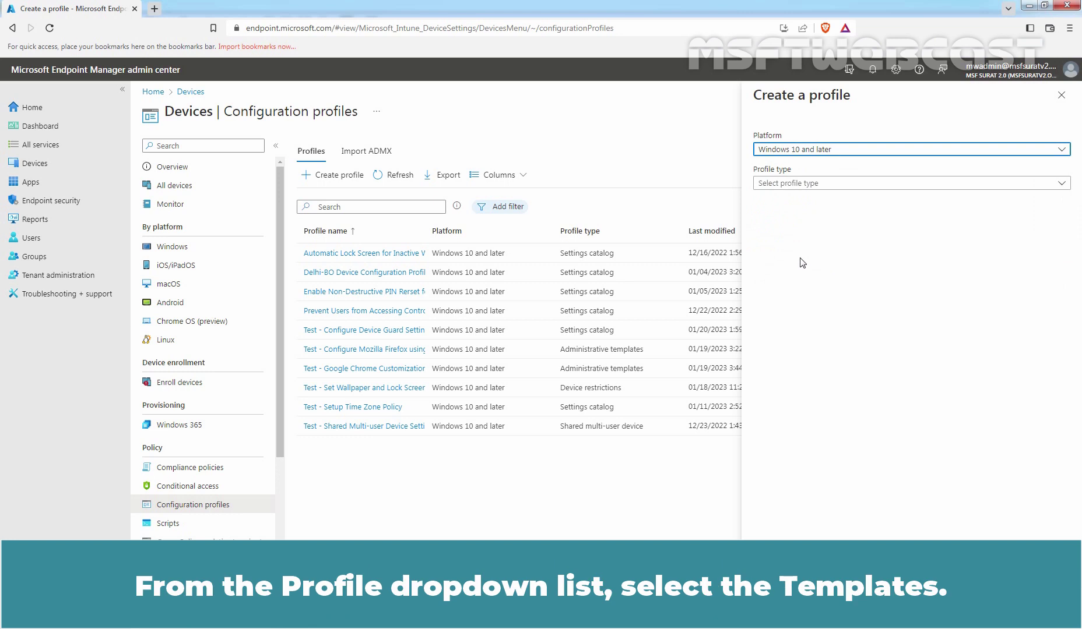
left_click(794, 185)
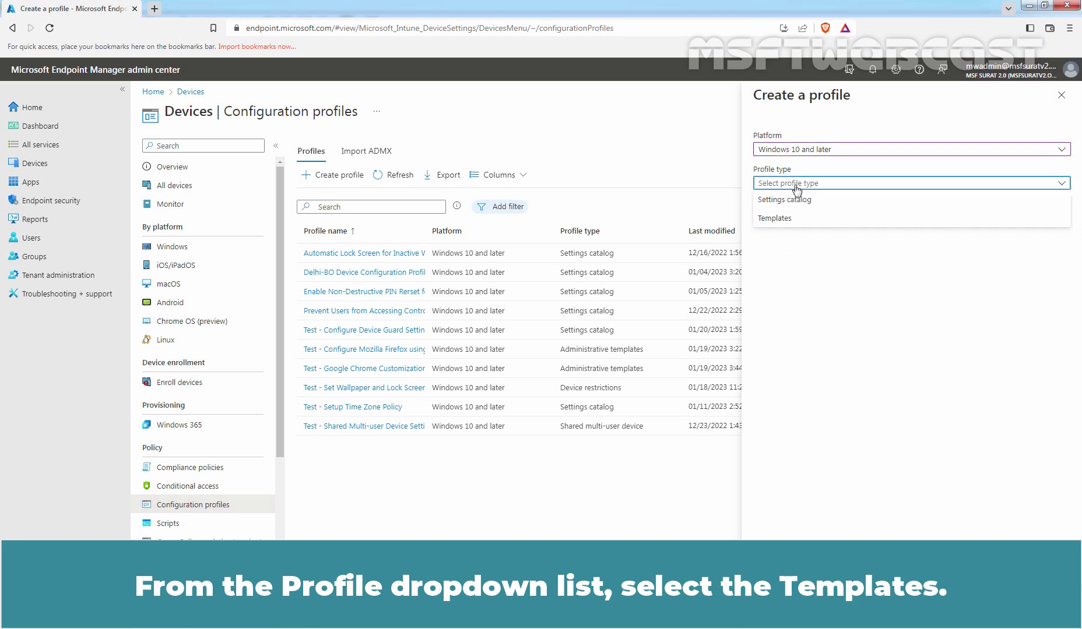
left_click(776, 219)
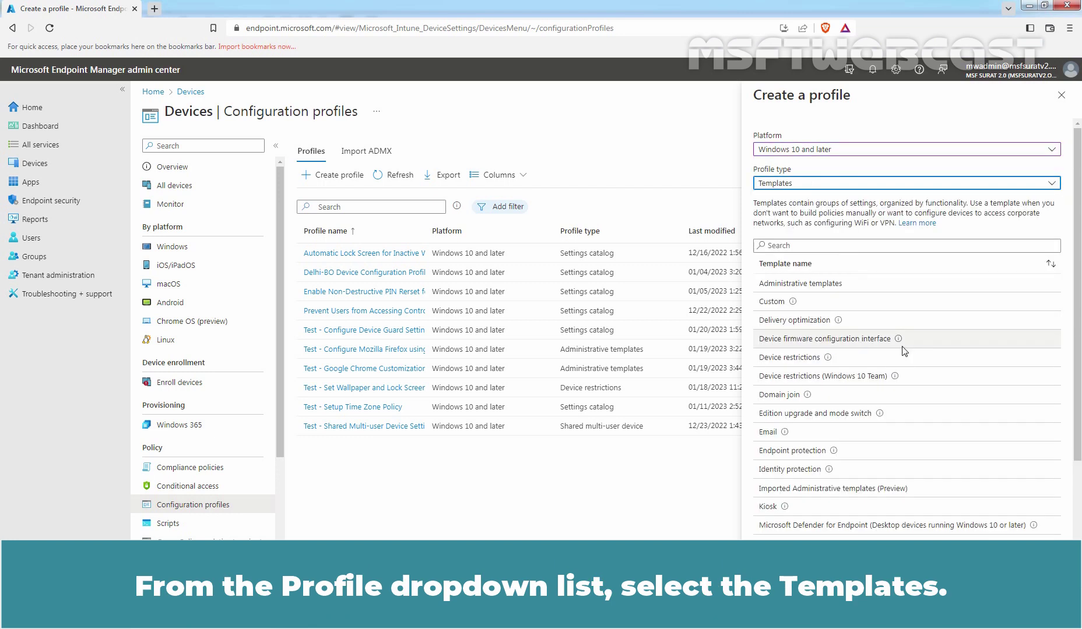
scroll(905, 351, "down", 3)
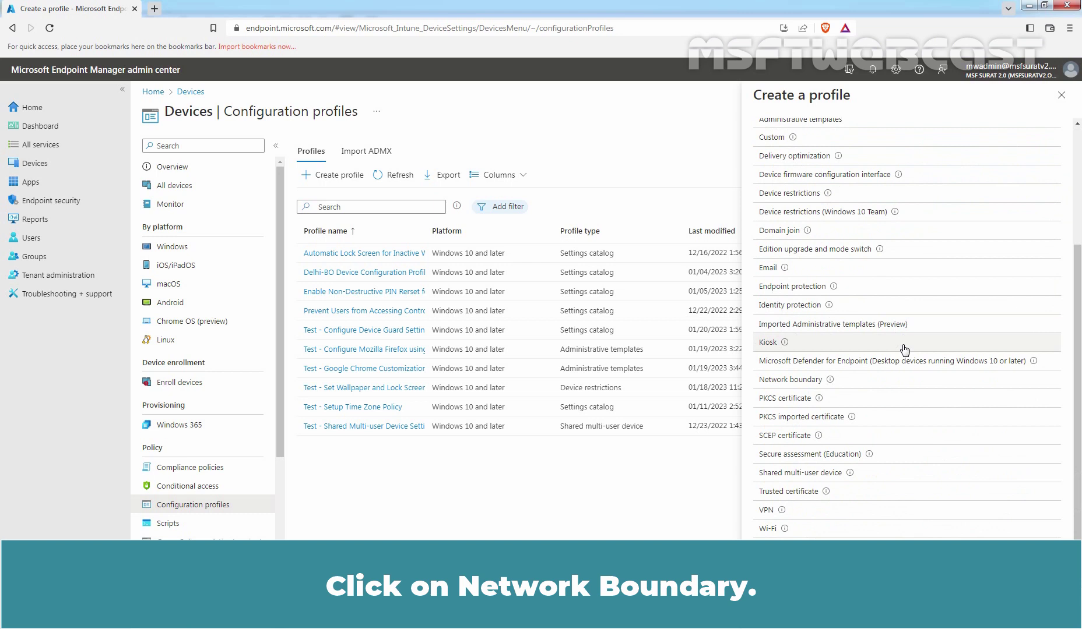
left_click(788, 382)
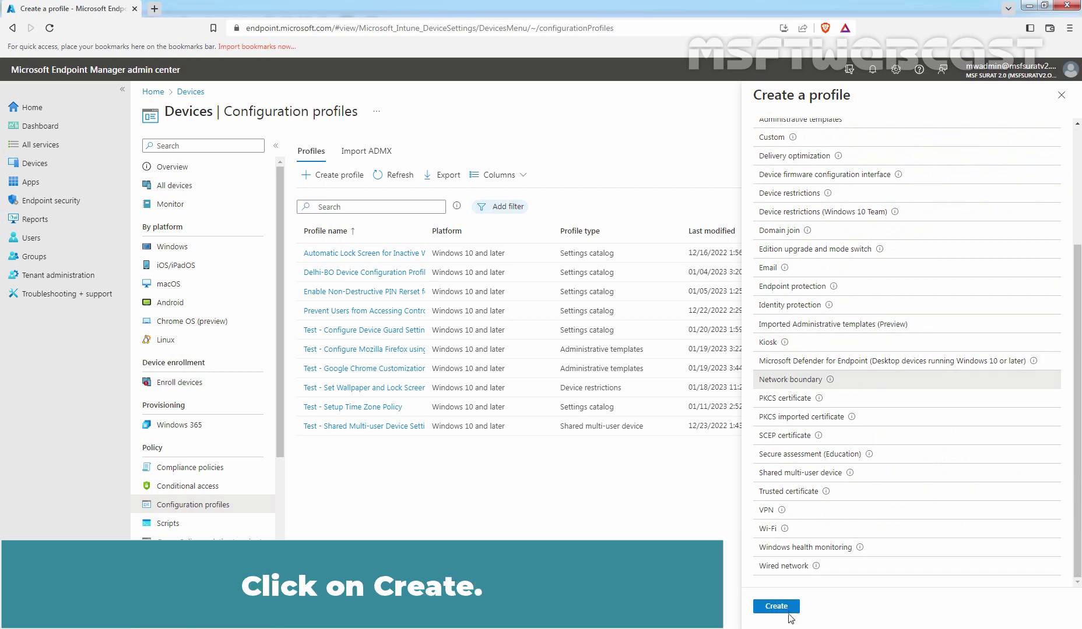
left_click(776, 606)
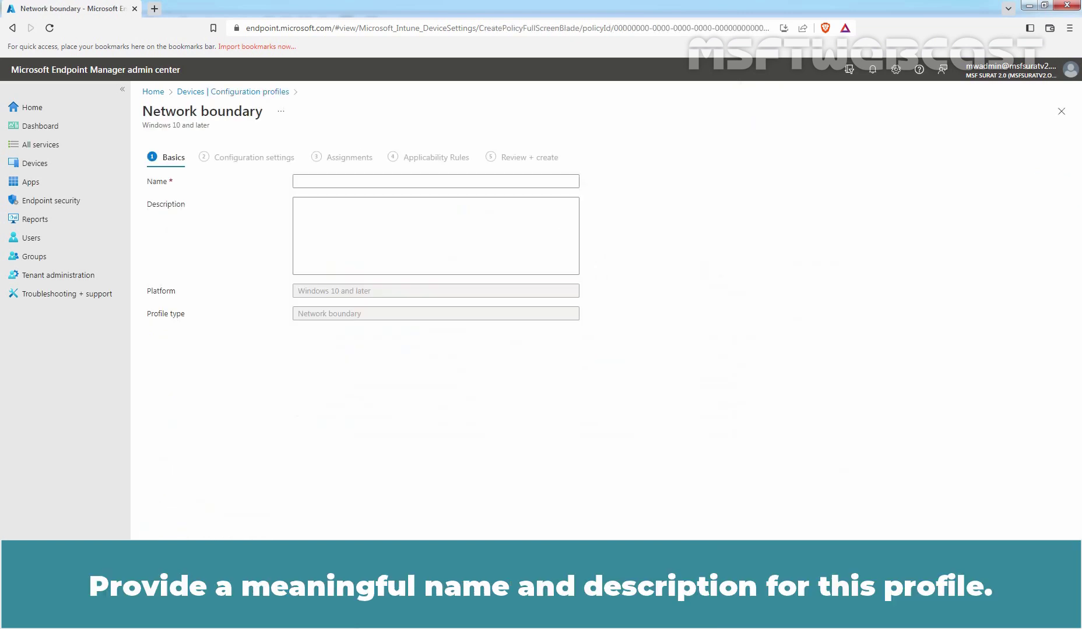
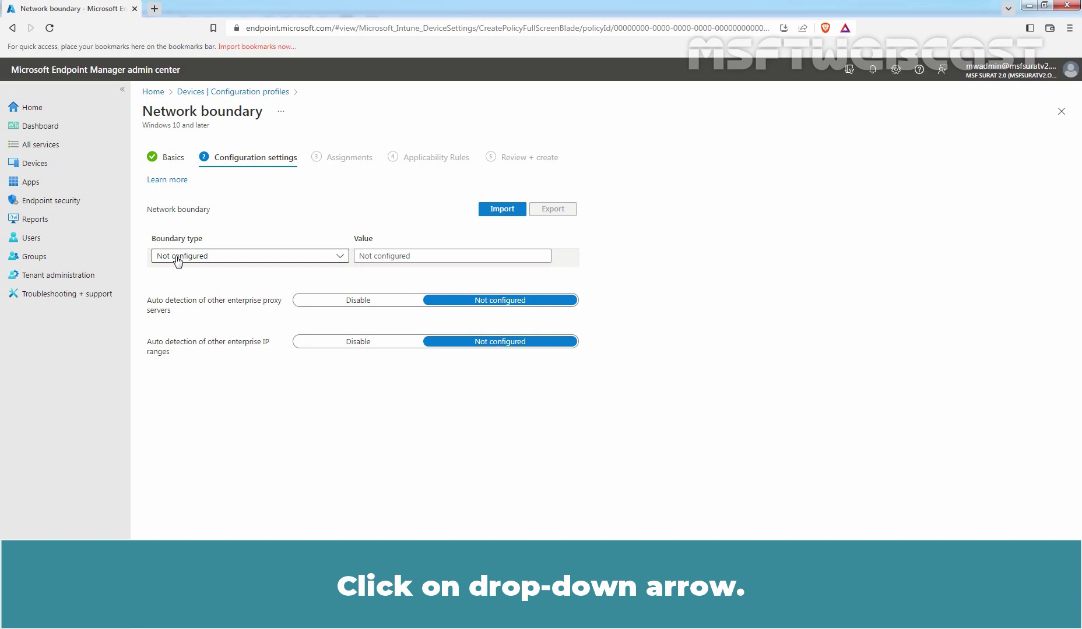
Add an IPv4 range boundary with the value 172.18.72.0/23 to the network boundary settings
left_click(177, 257)
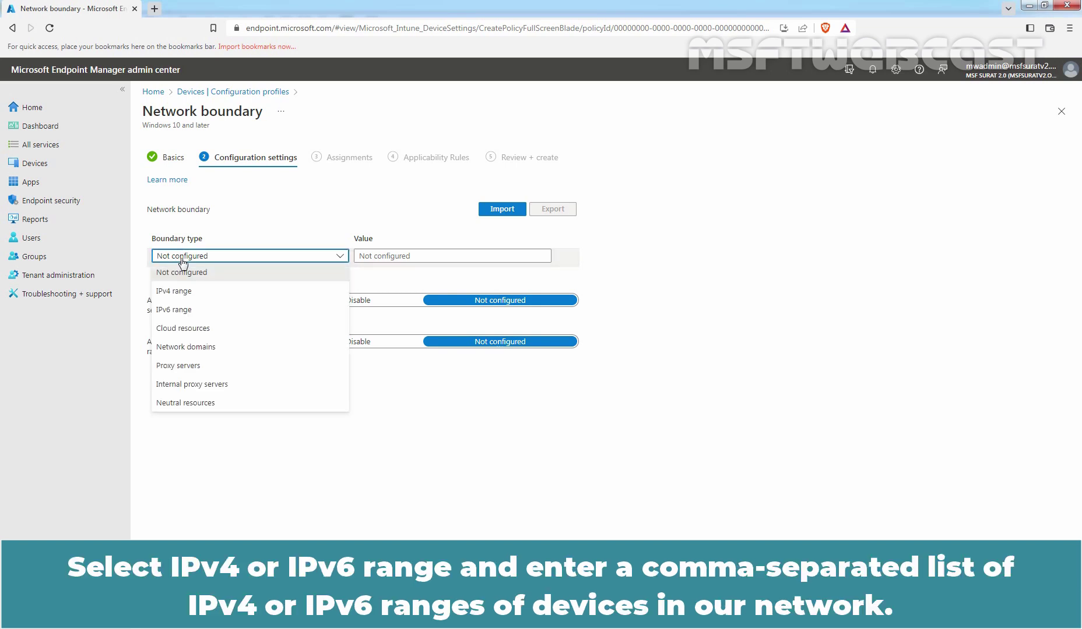
left_click(176, 294)
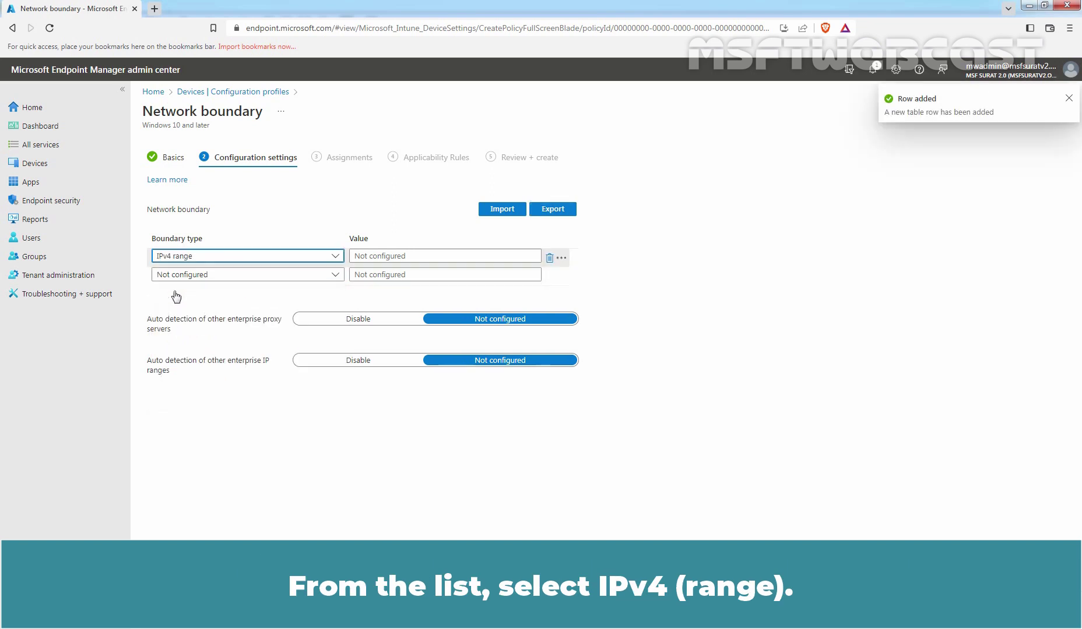
left_click(376, 256)
type("172")
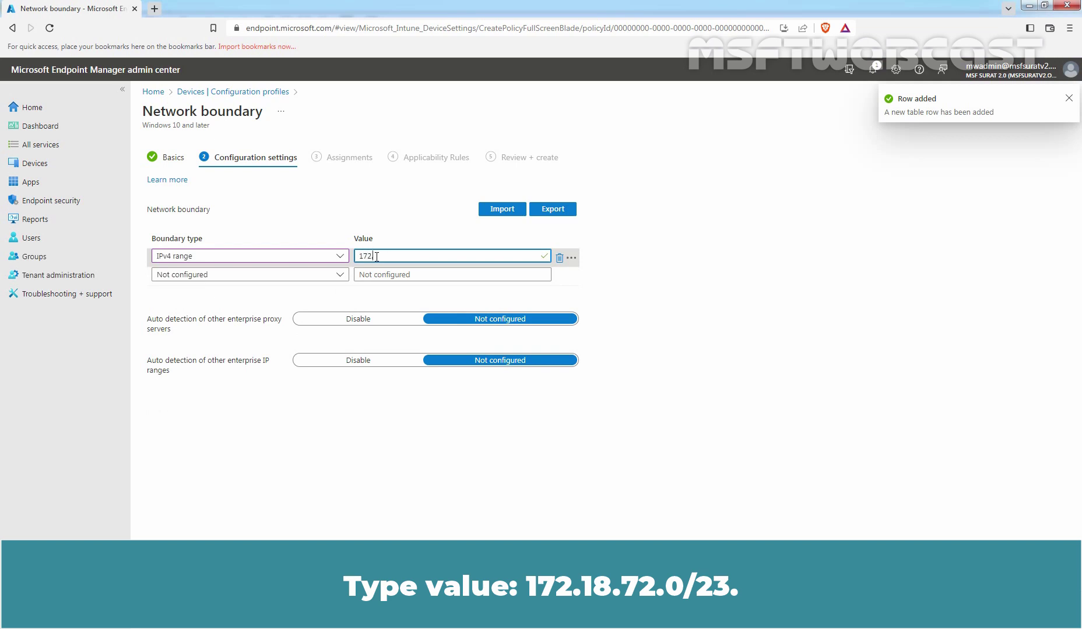
type(".18.72")
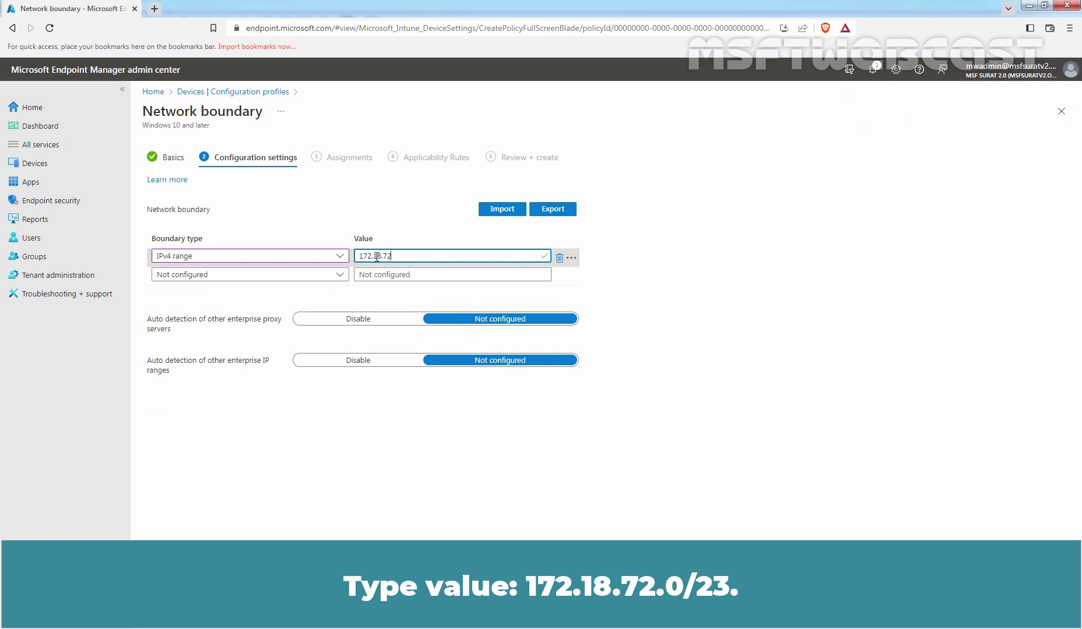
type(".0/23")
Add a Cloud resources boundary with the value ..microsoft.com below the IPv4 range
left_click(302, 277)
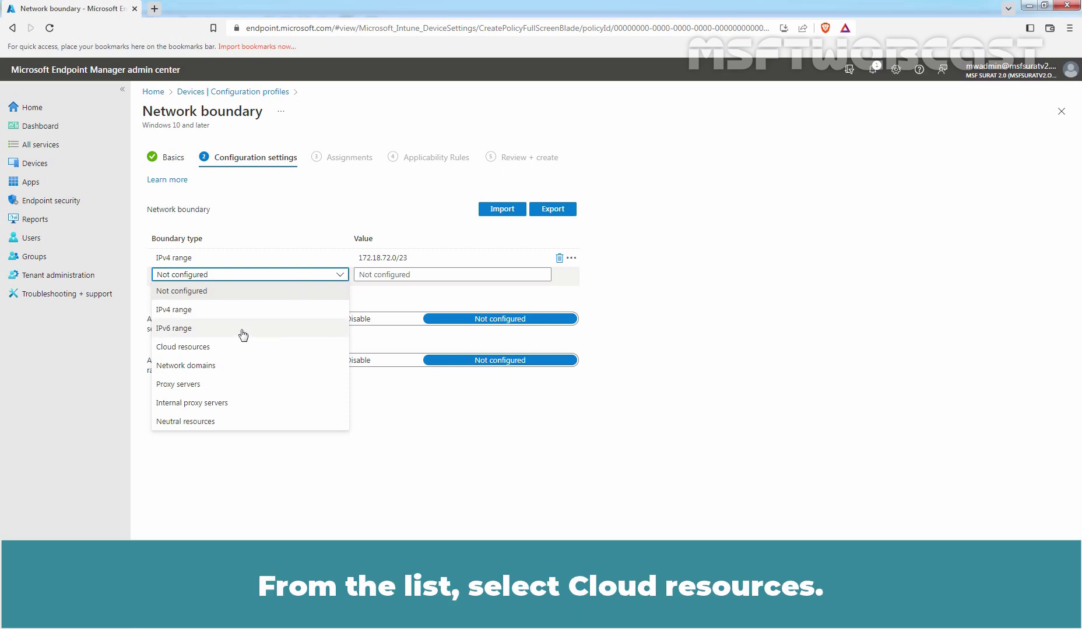
left_click(206, 348)
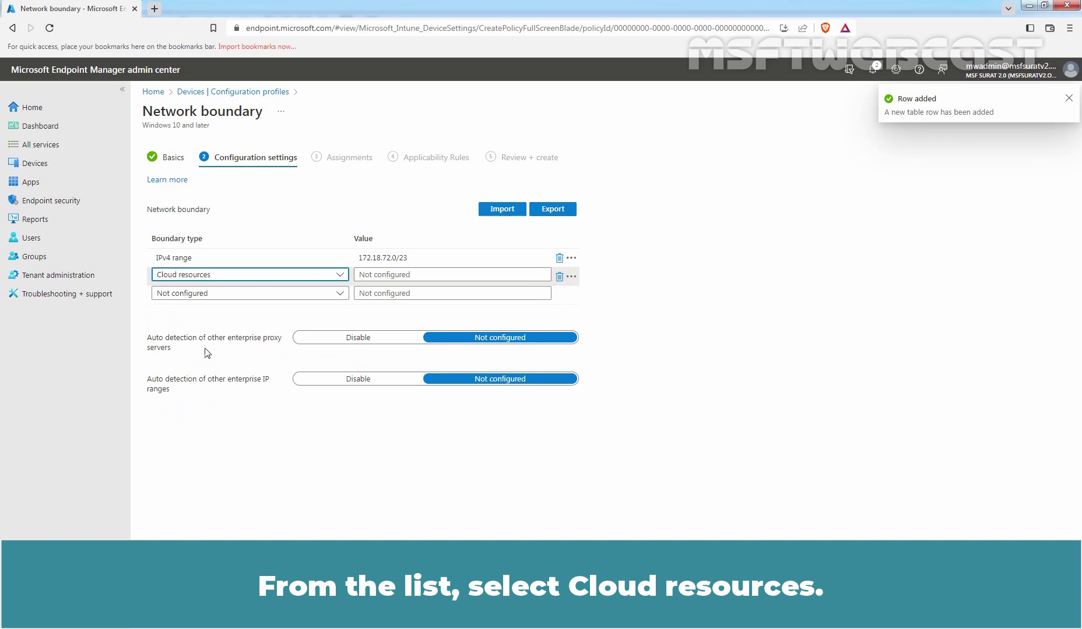
left_click(380, 276)
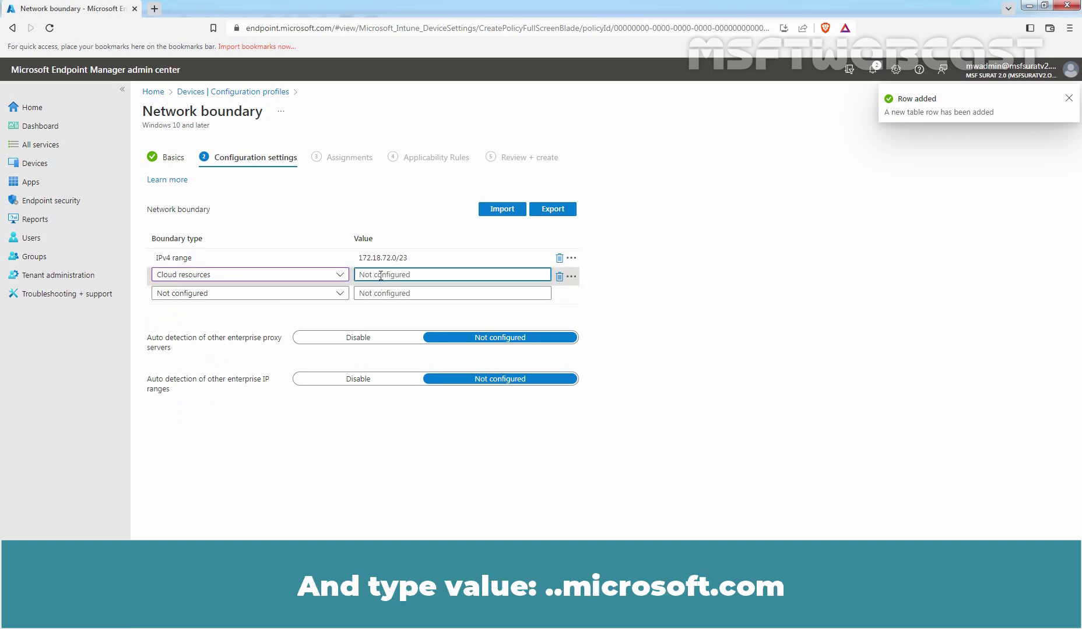
type("..microsoft.com")
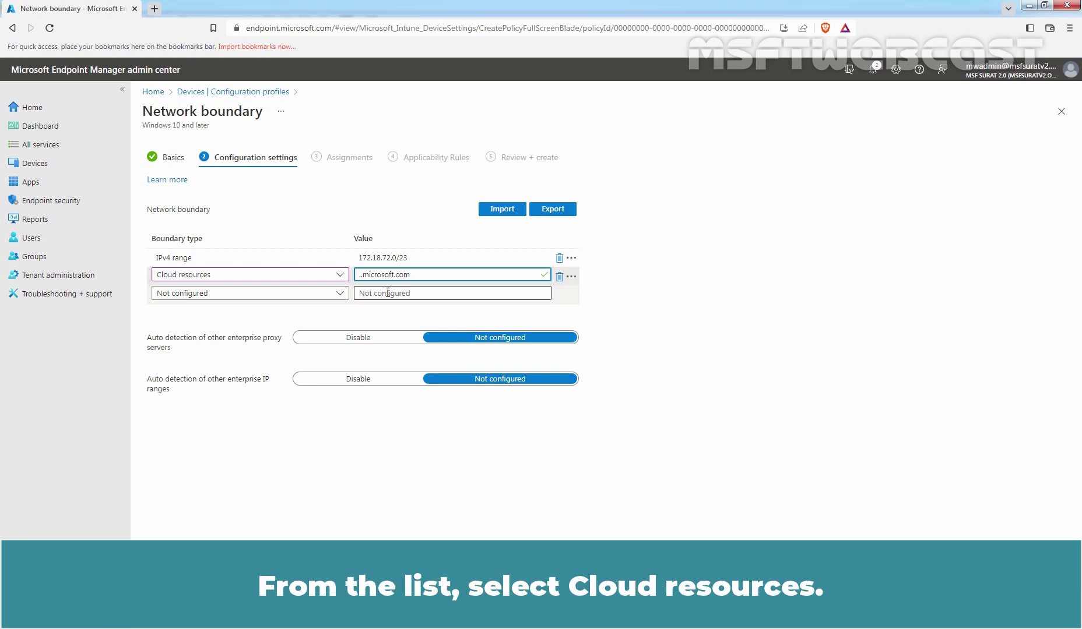
Add a second Cloud resources boundary with the value ..azure.com
left_click(241, 295)
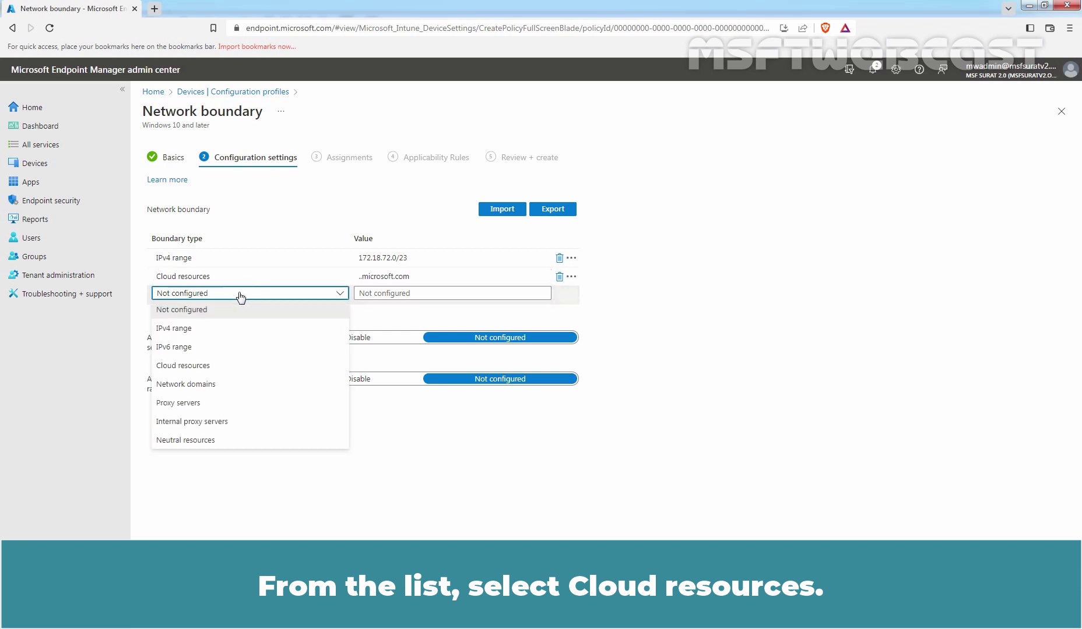
left_click(213, 366)
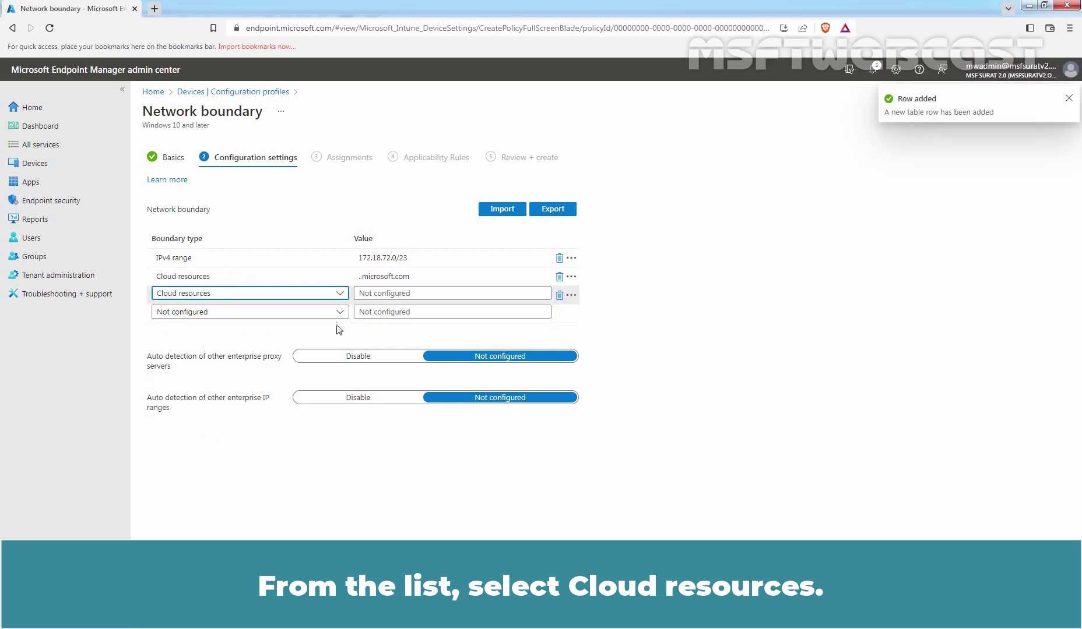
left_click(380, 295)
type("..")
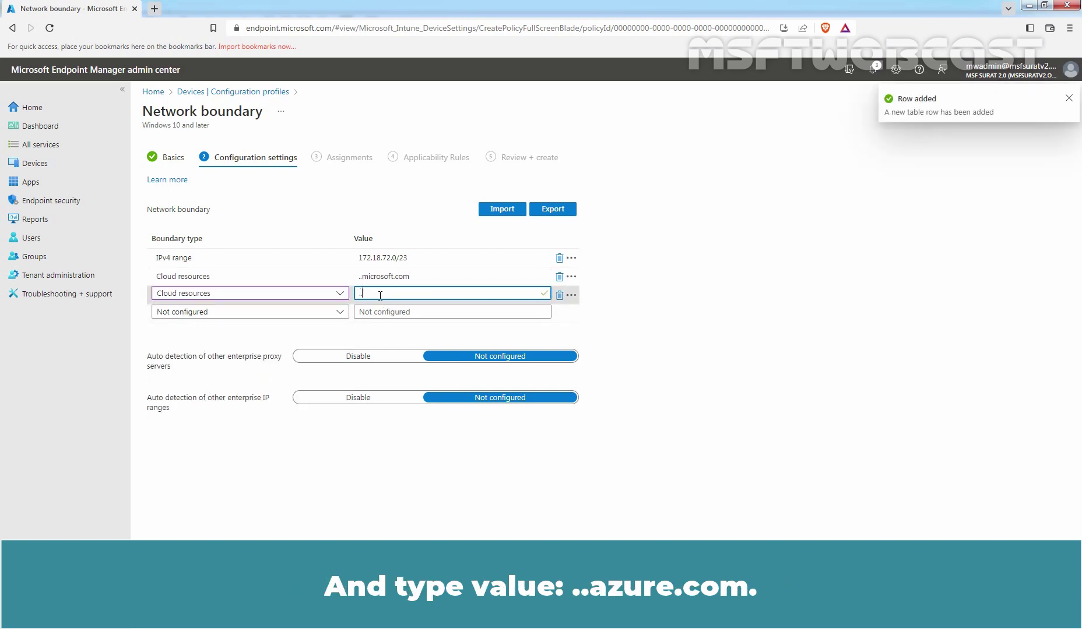
type("azure.com")
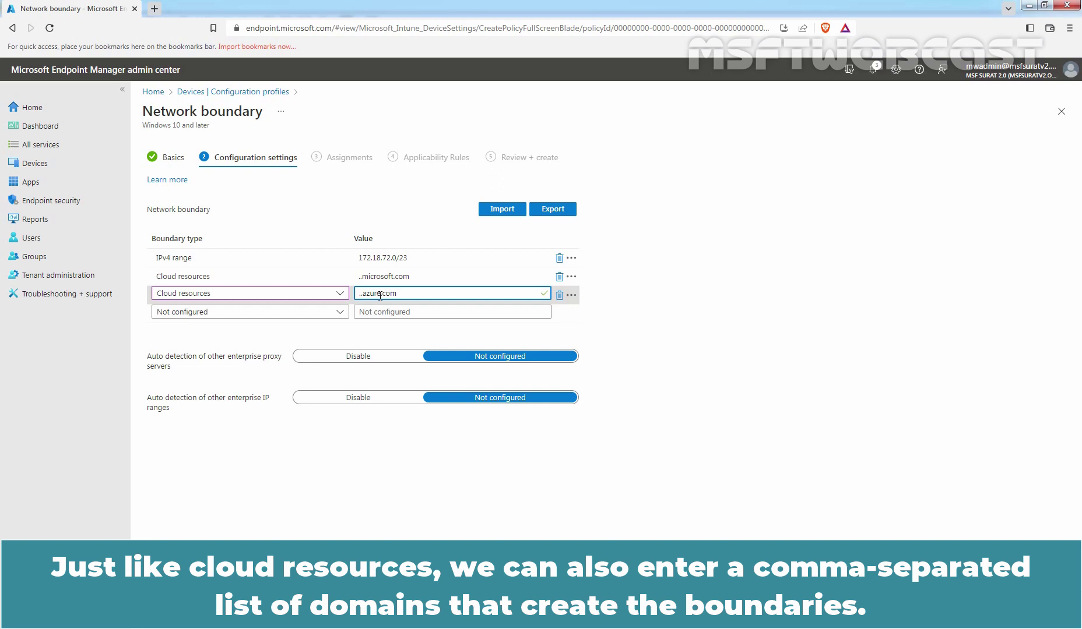
Add a Network domains boundary with the value msftwebcast.local
left_click(296, 314)
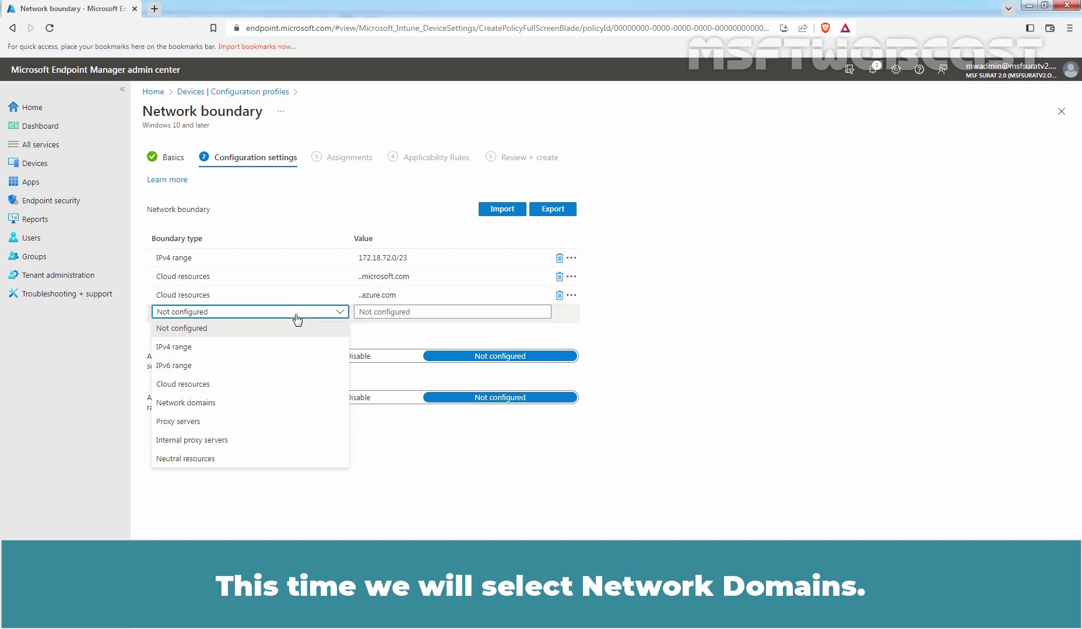
left_click(211, 405)
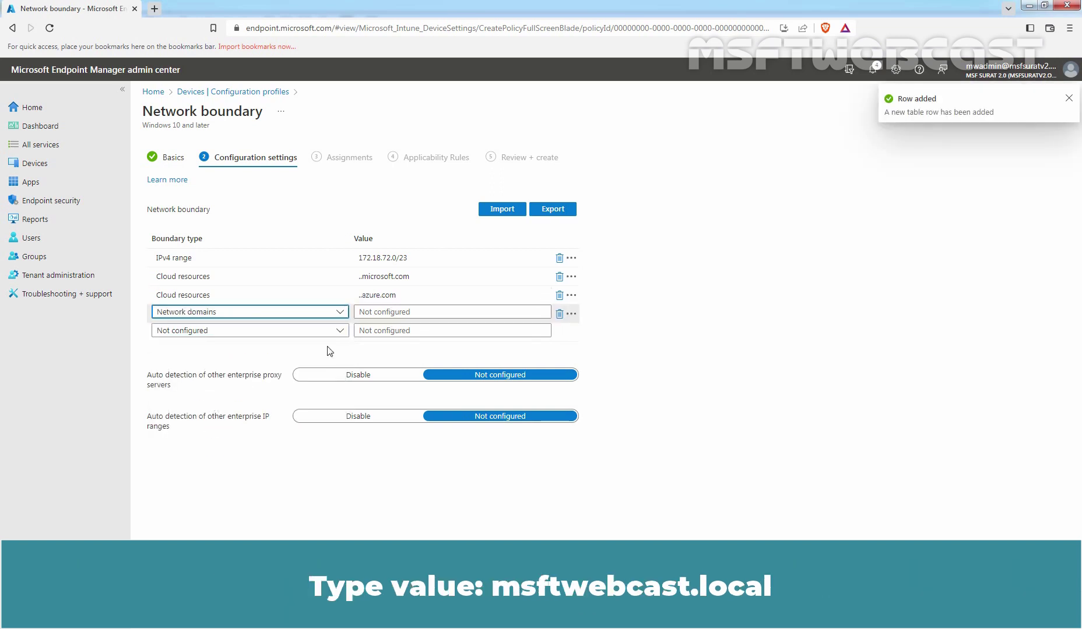
left_click(396, 308)
type("msf")
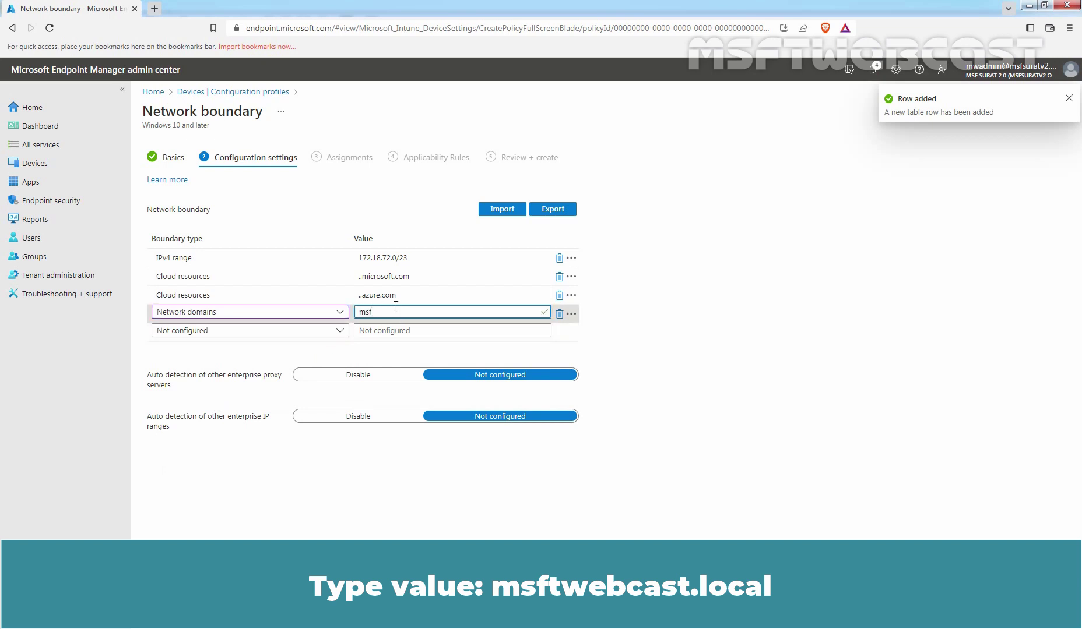
type("twebcast.local")
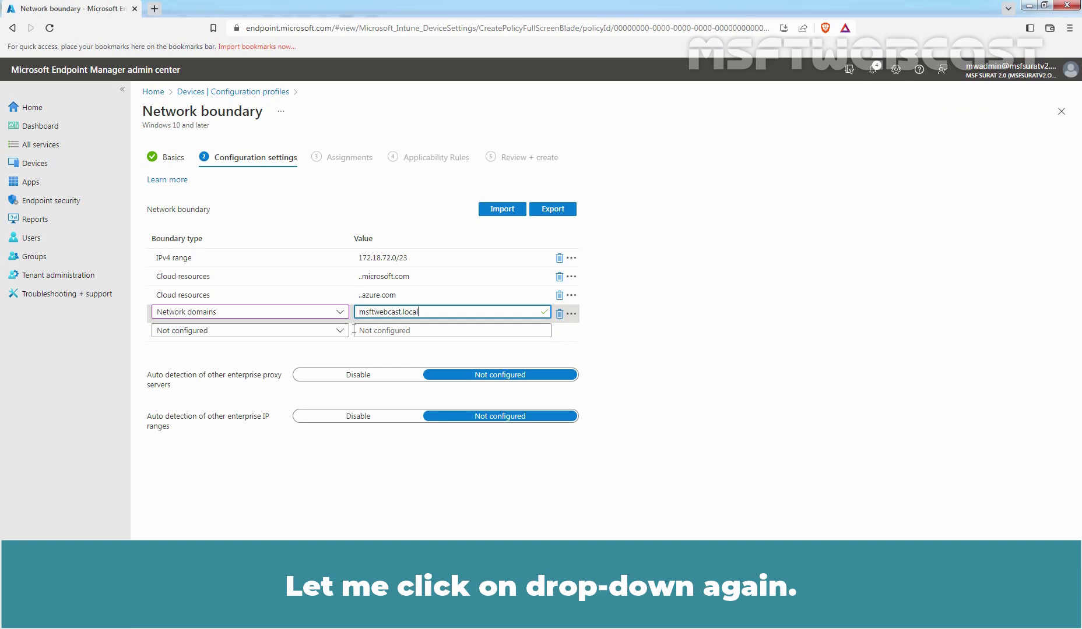
Add a Neutral resources boundary with the value login.microsoftonline.com
left_click(286, 332)
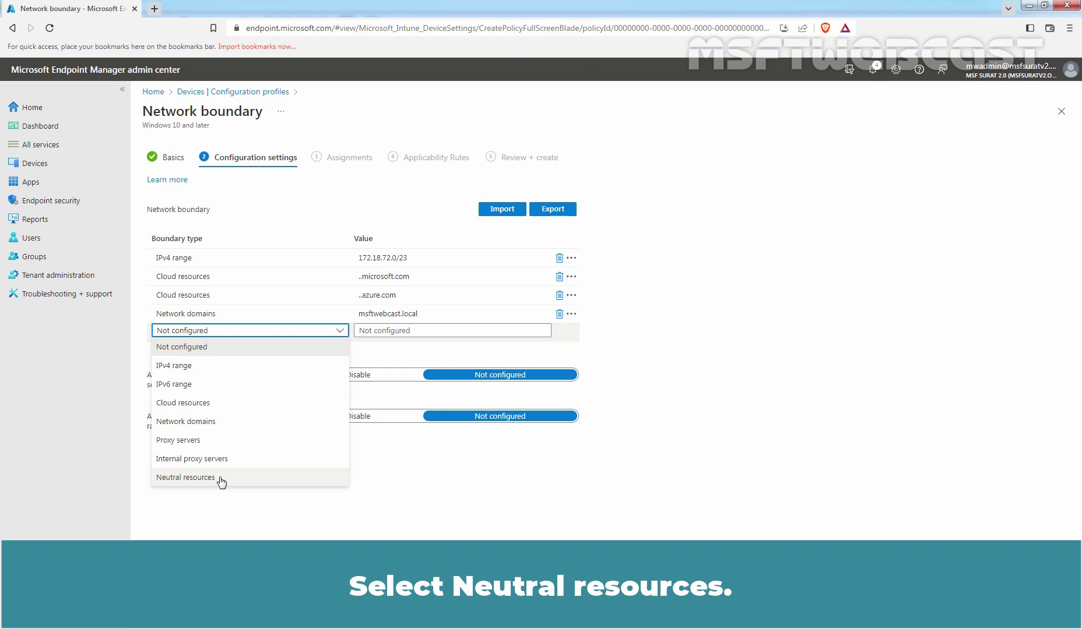
left_click(185, 478)
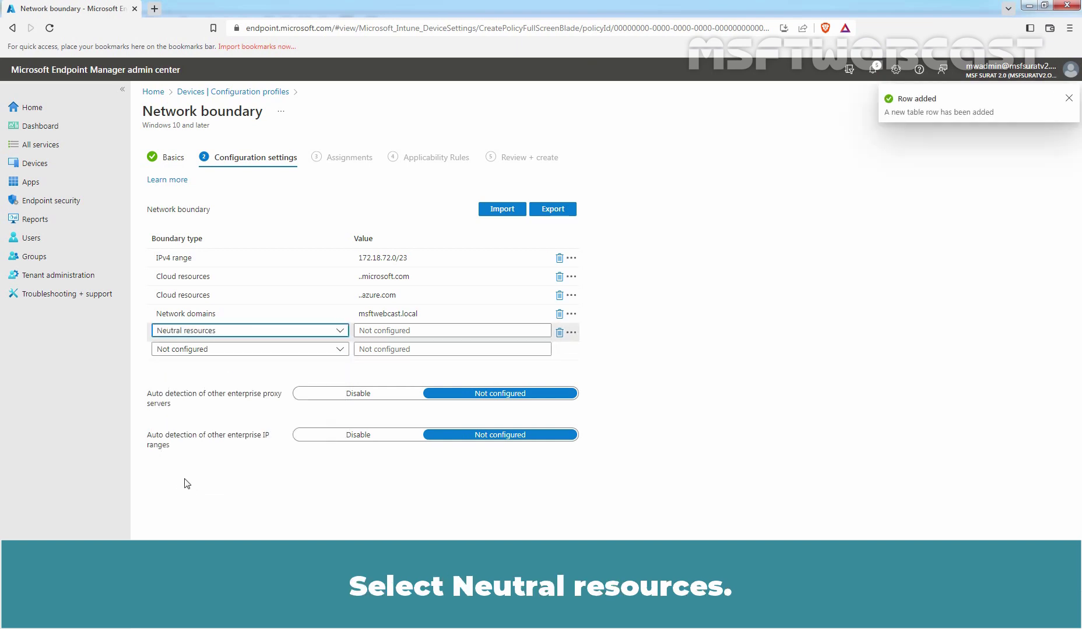
left_click(395, 333)
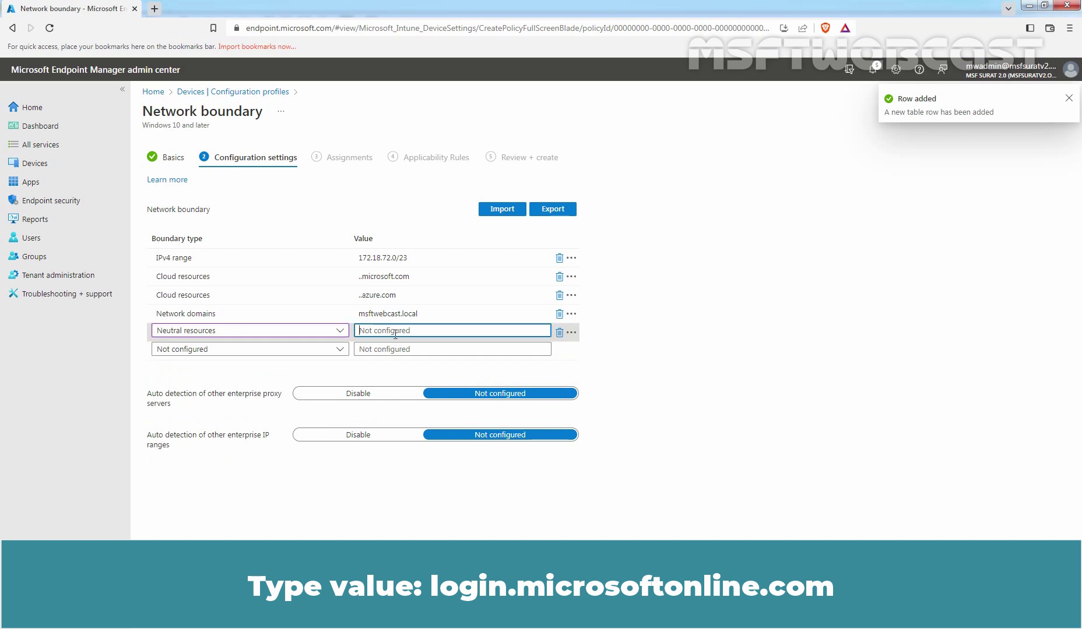
type("login.microsoftonline.com")
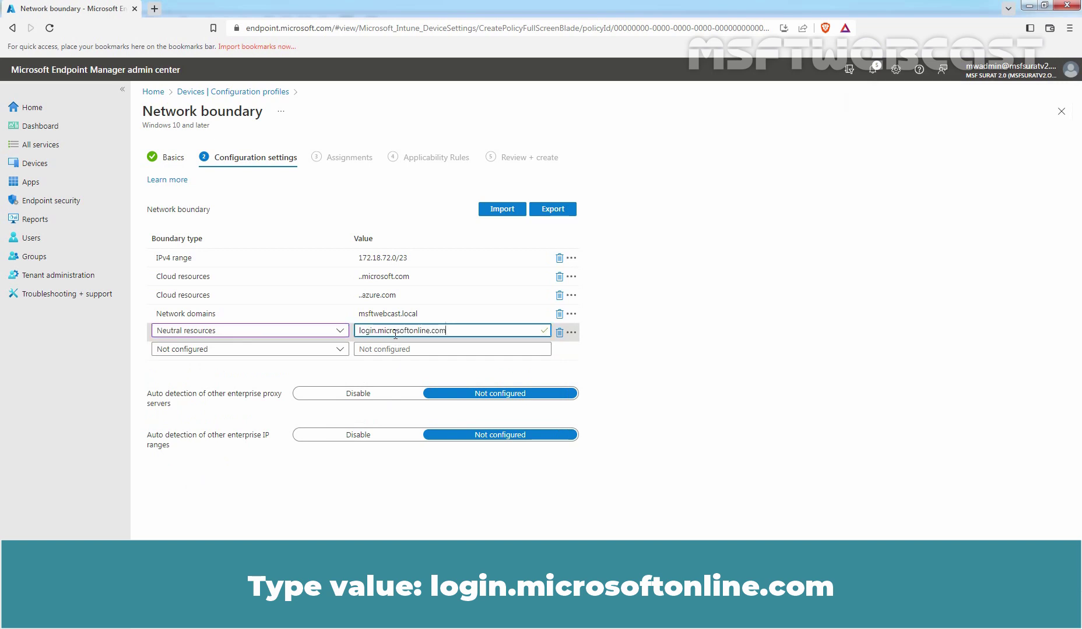
Add a second Neutral resources boundary with the value ..office.com
left_click(321, 349)
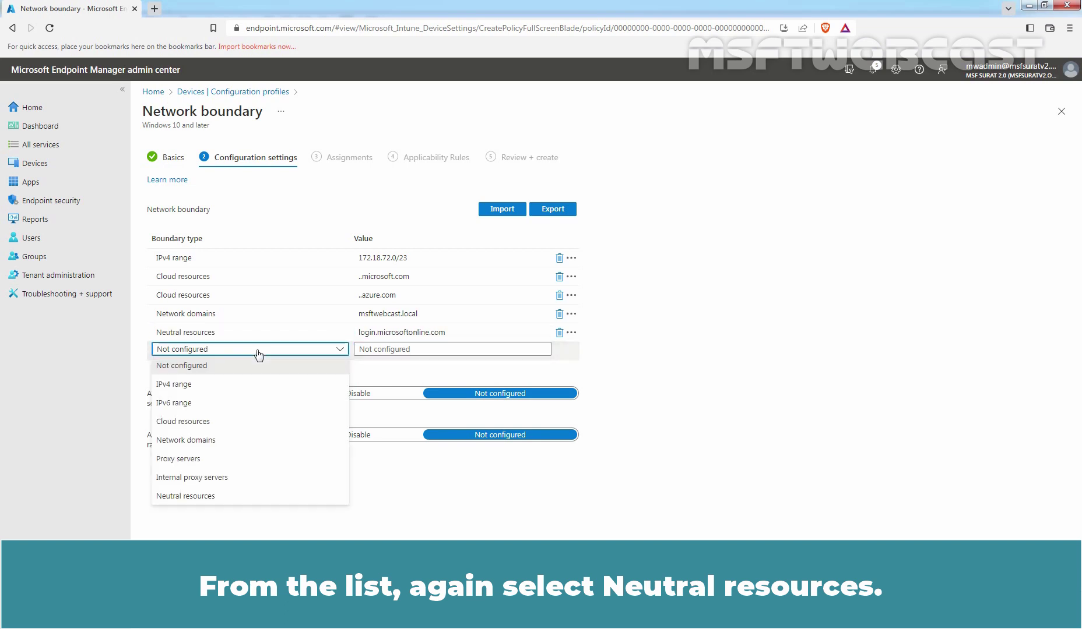
left_click(193, 496)
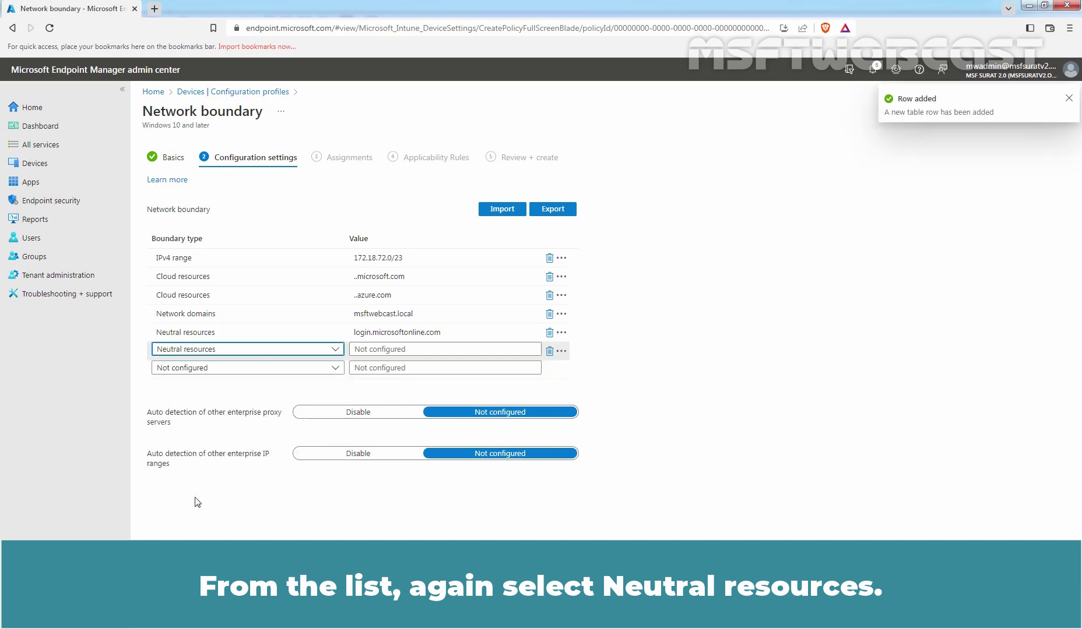
left_click(371, 349)
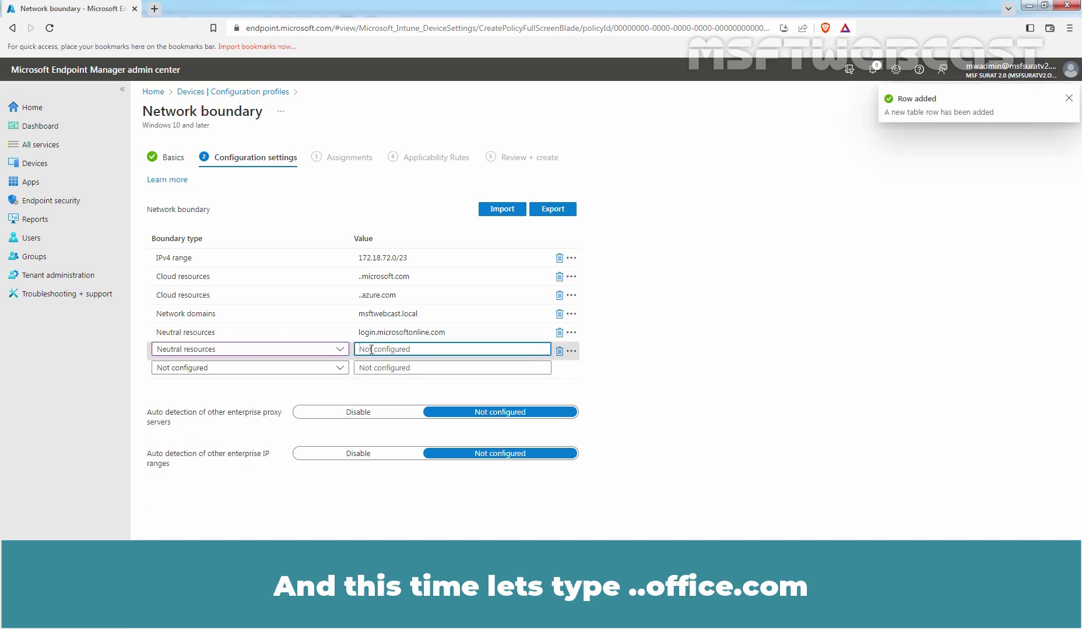
type("..office.com")
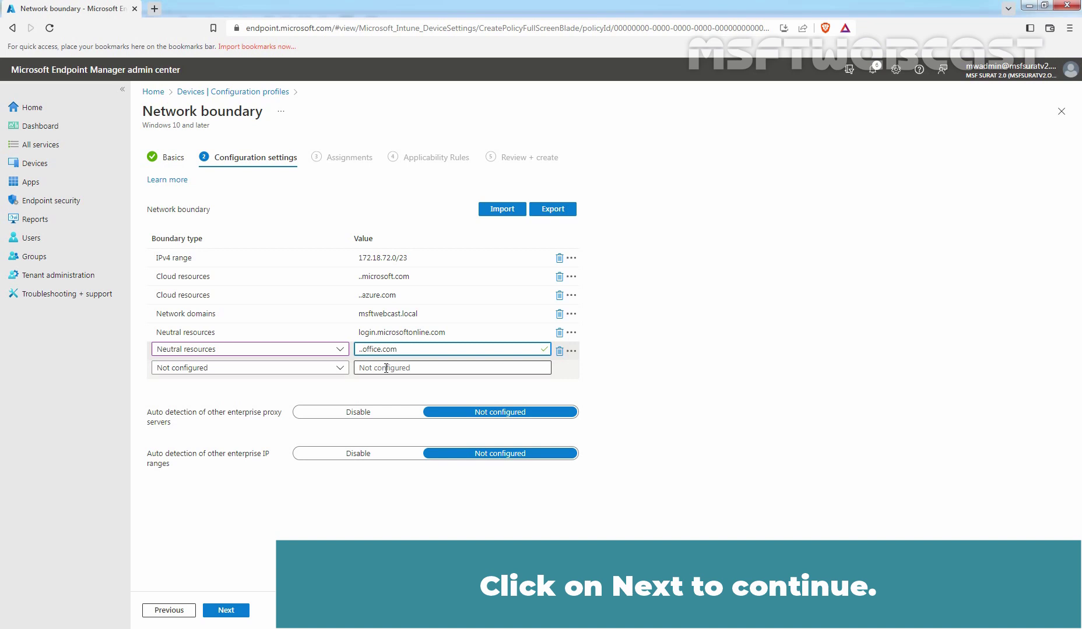
Continue to the assignments and include the LAB_Client03 device group in the profile
left_click(227, 610)
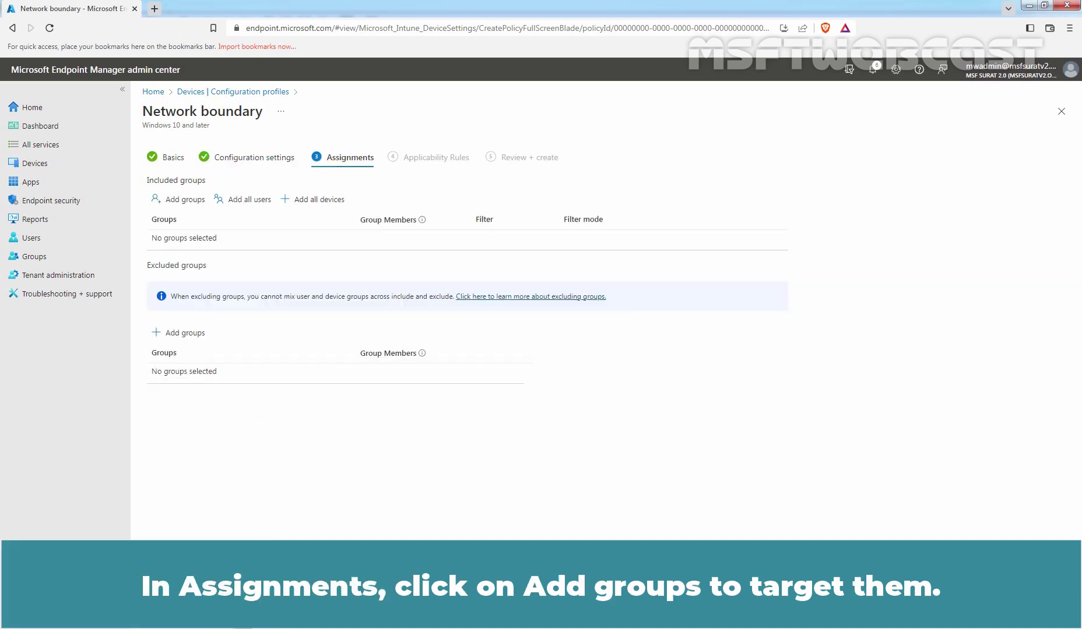
left_click(183, 200)
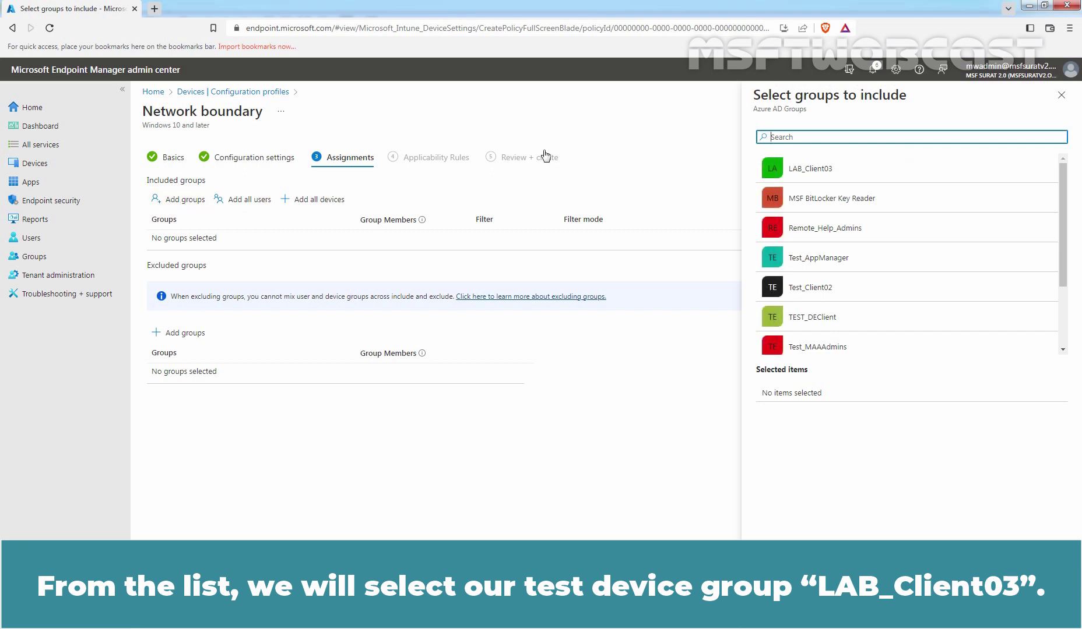
left_click(791, 171)
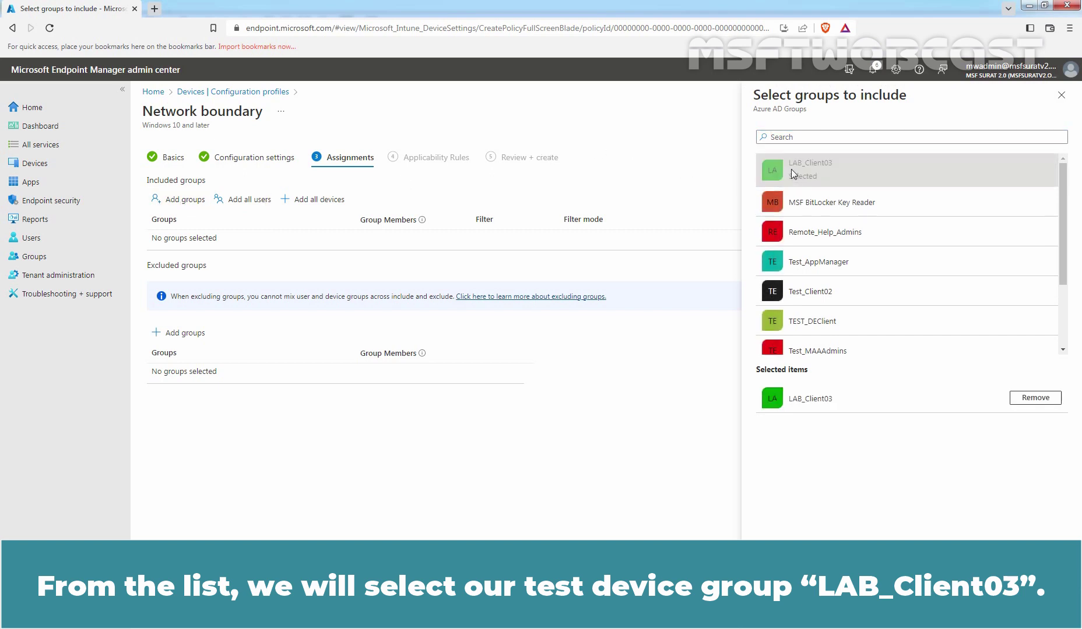
left_click(775, 610)
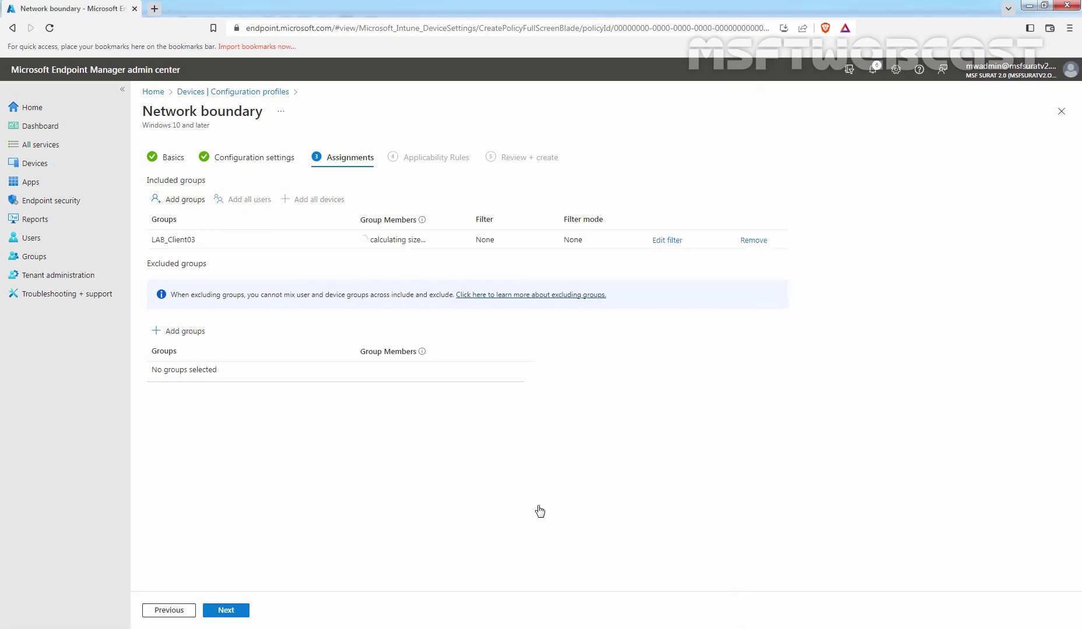
Leave the applicability rules empty and create the network boundary profile
left_click(225, 611)
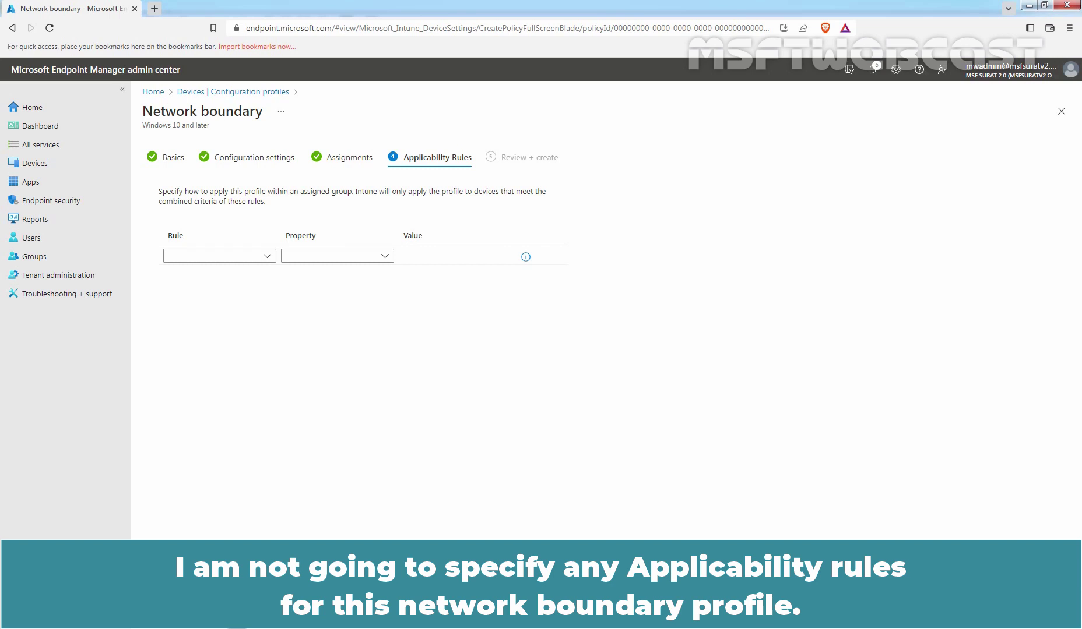
left_click(226, 612)
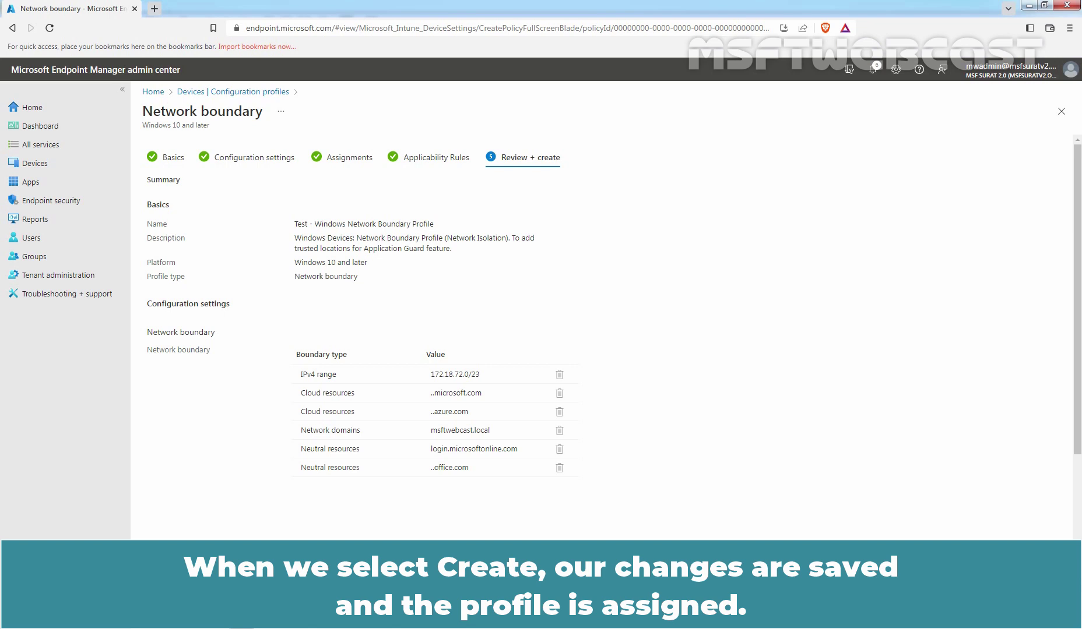
left_click(227, 613)
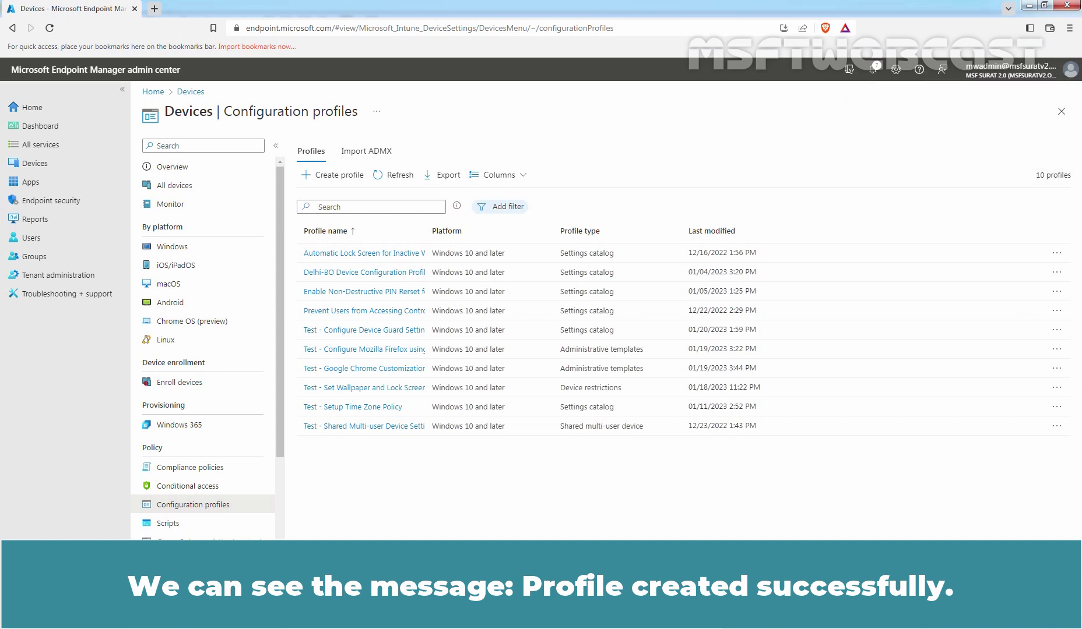
Refresh the configuration profiles list and widen its Profile name column to read the full names
left_click(395, 176)
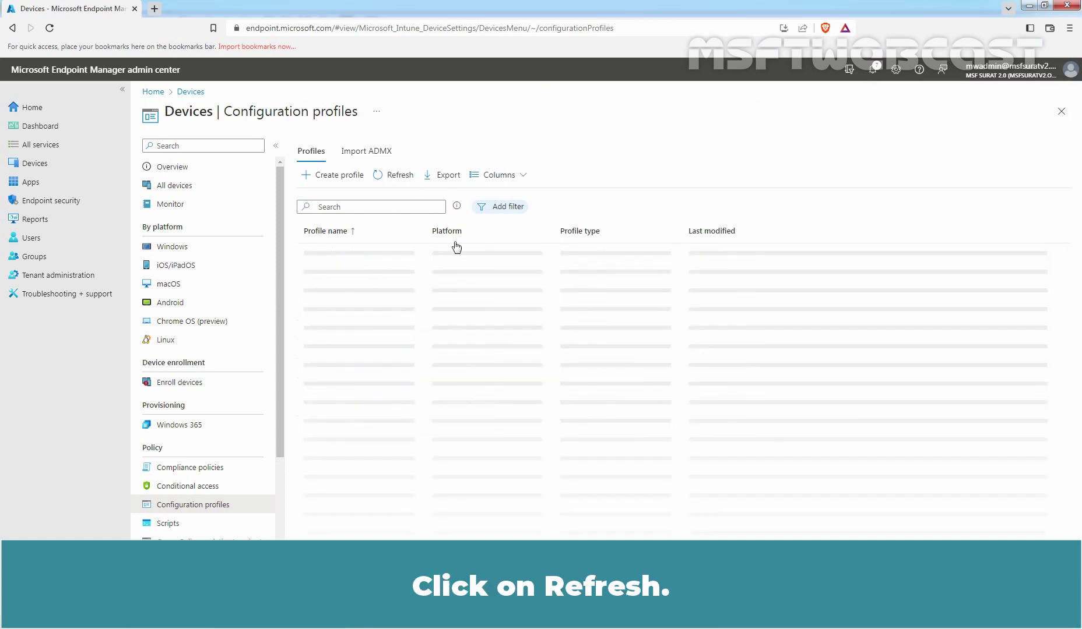
left_click_drag(427, 234, 565, 235)
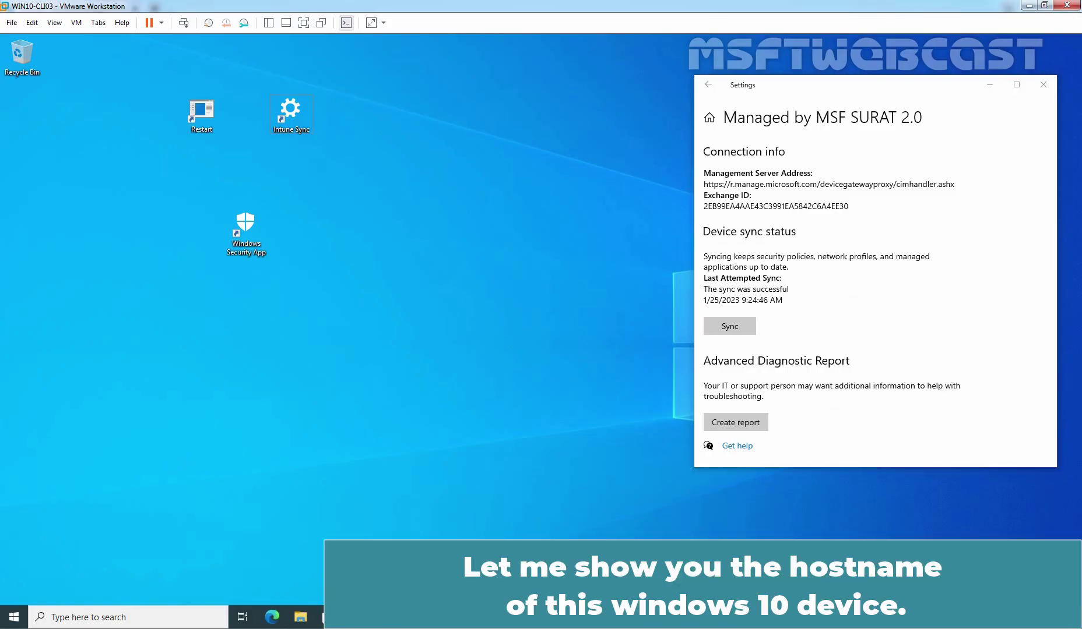
On the WIN10-CLI03 virtual machine, check the device name with the hostname command in a Command Prompt, and close the console
key("super+r")
type("cmd")
key("Return")
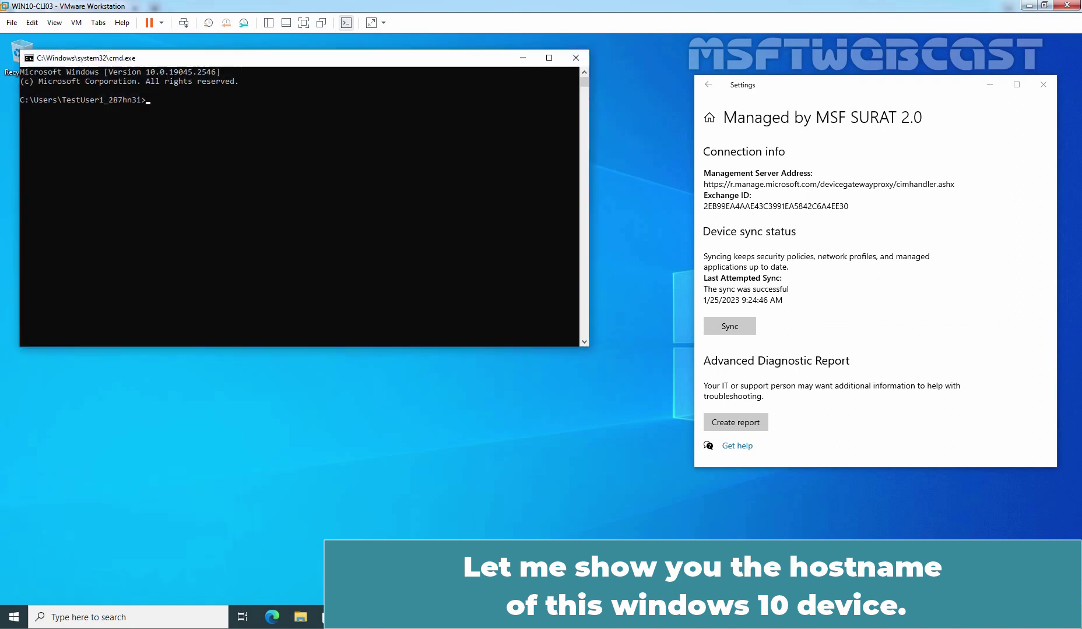
type("hostname")
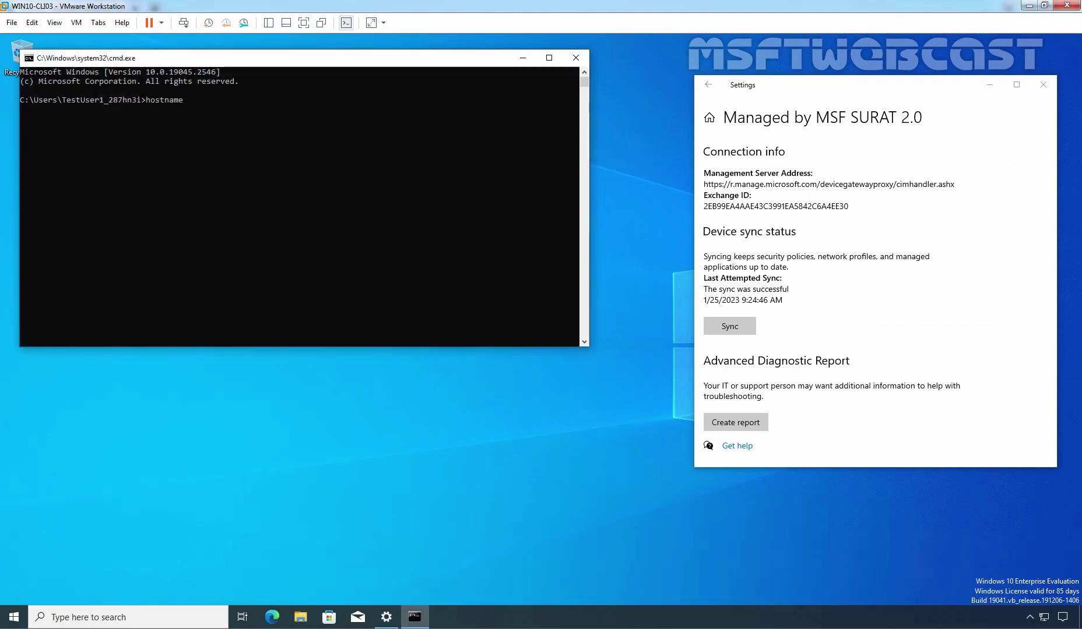
key("Return")
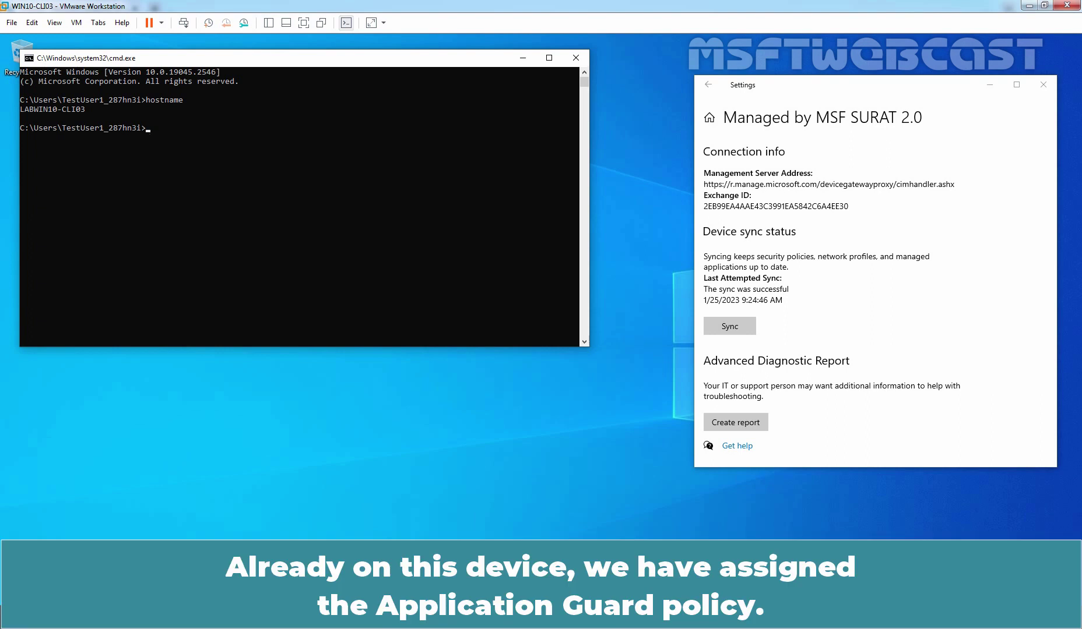
left_click(576, 58)
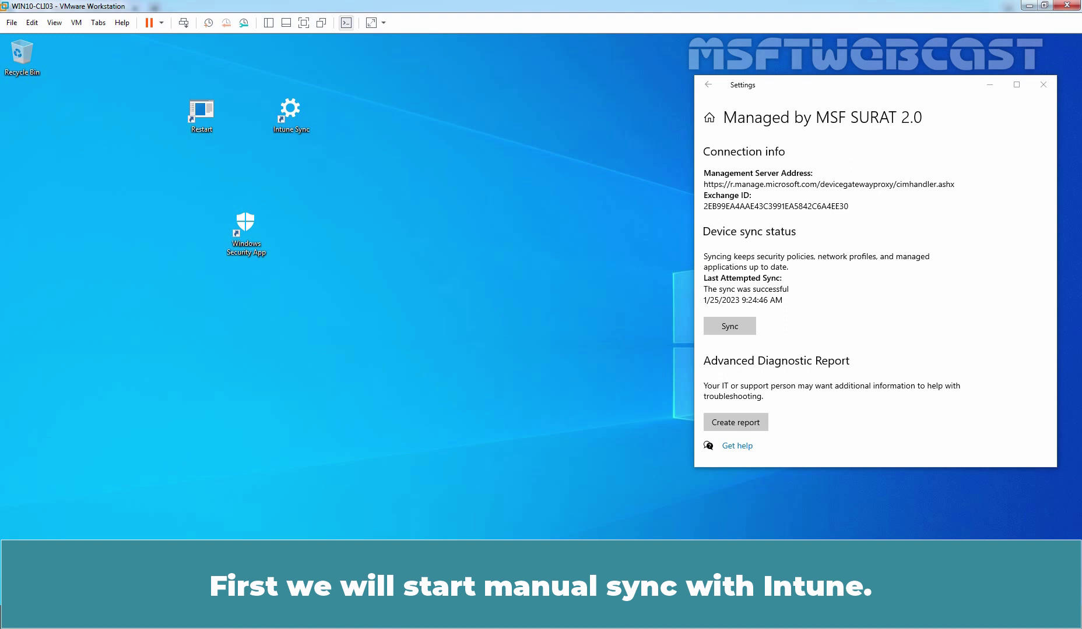
Run a manual Intune sync on the Windows 10 device, close Settings and restart the device
left_click(729, 326)
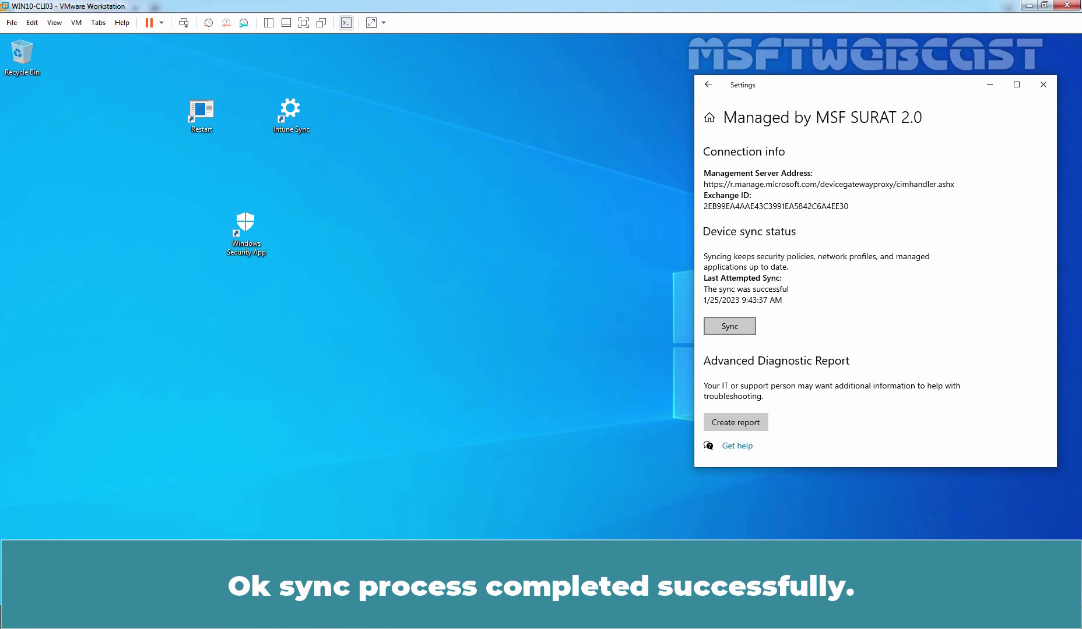
left_click(1043, 84)
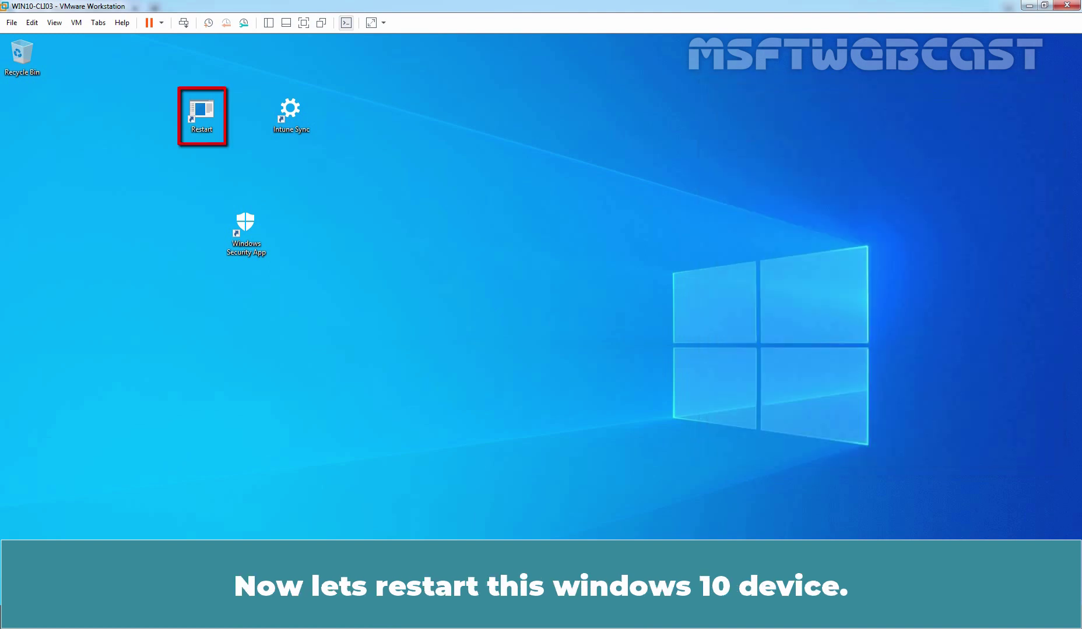
double_click(201, 114)
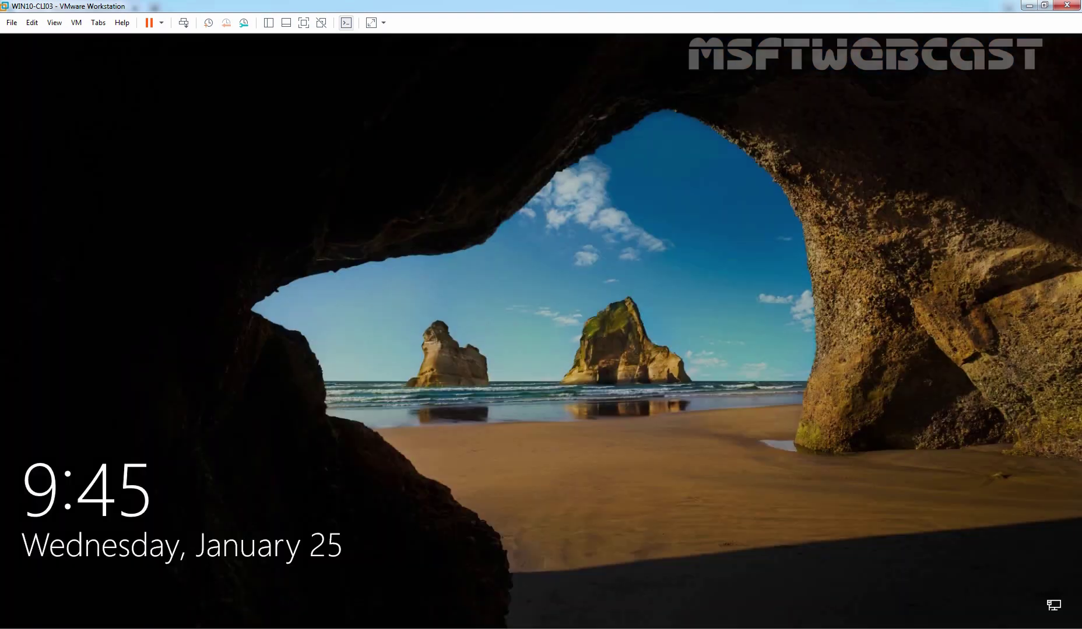
Sign in to the restarted Windows 10 device by entering the account PIN
key("space")
type("••••••••••")
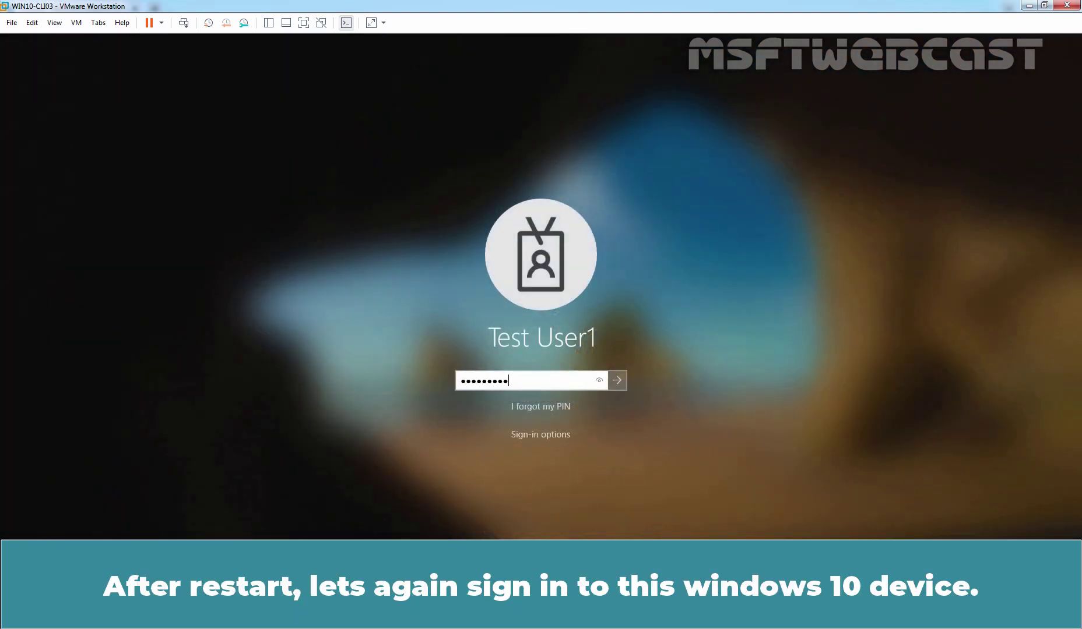
key("Return")
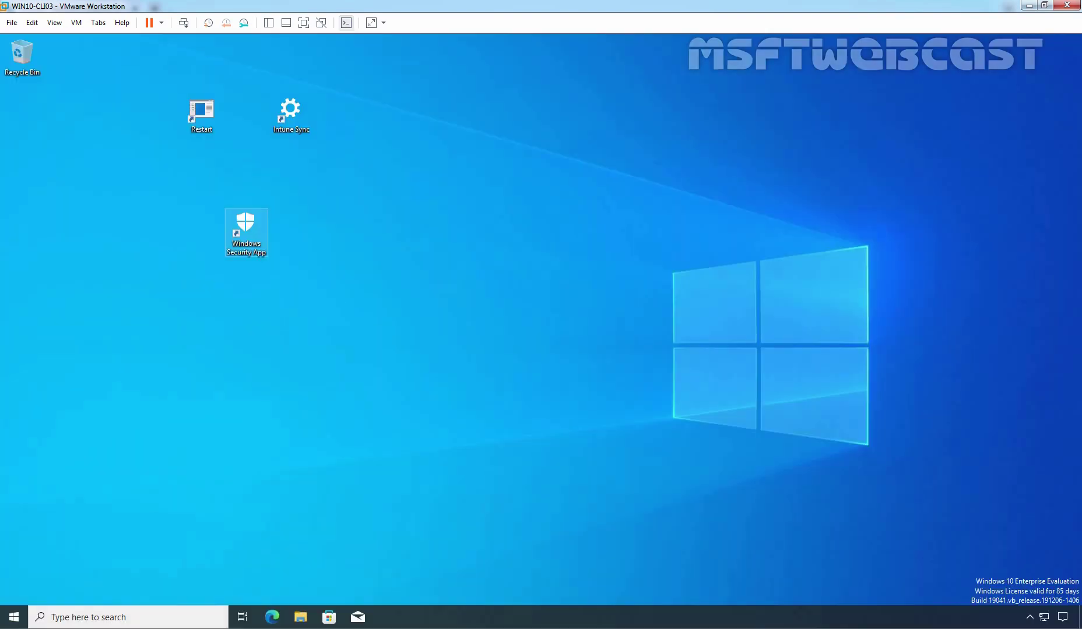
Open the management info of the MSF SURAT 2.0 Azure AD connection and check its managed policies for NetworkIsolation
double_click(290, 114)
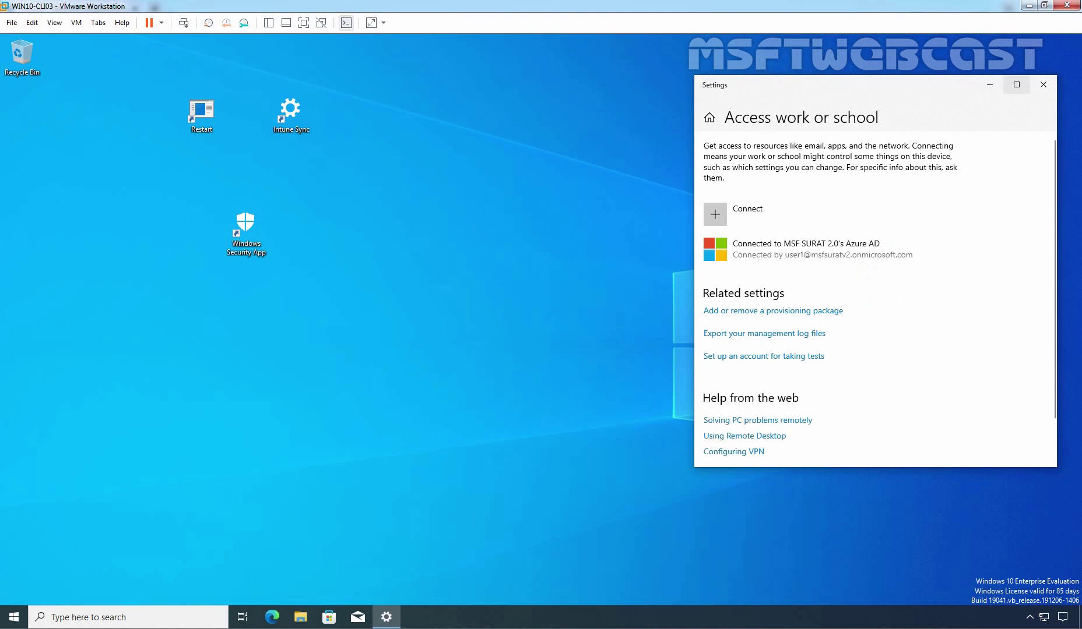
left_click(816, 247)
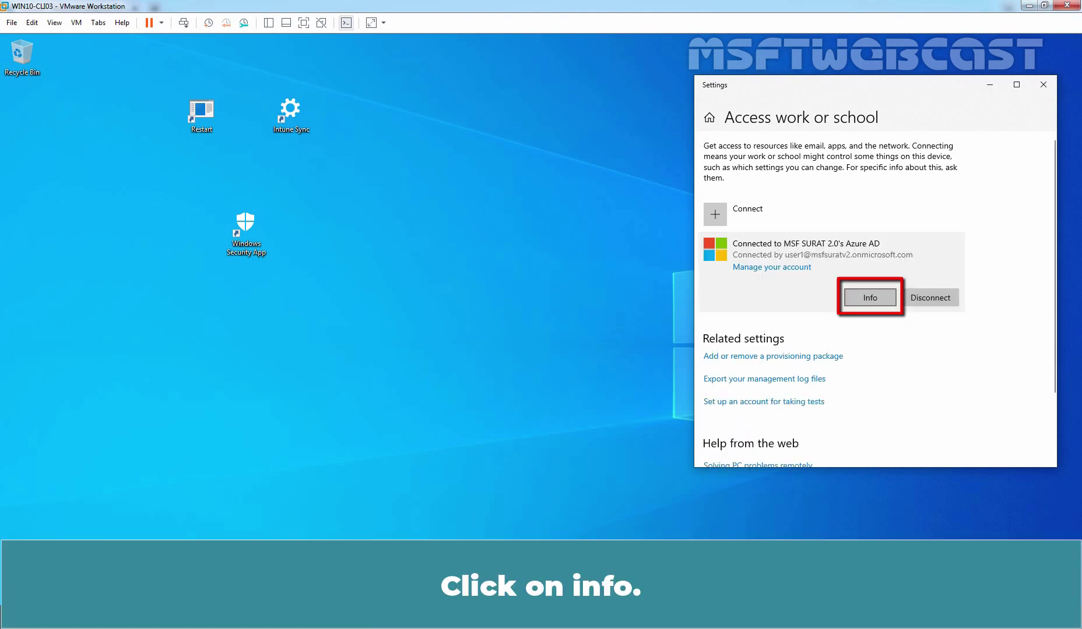
left_click(870, 297)
scroll(874, 291, "down", 2)
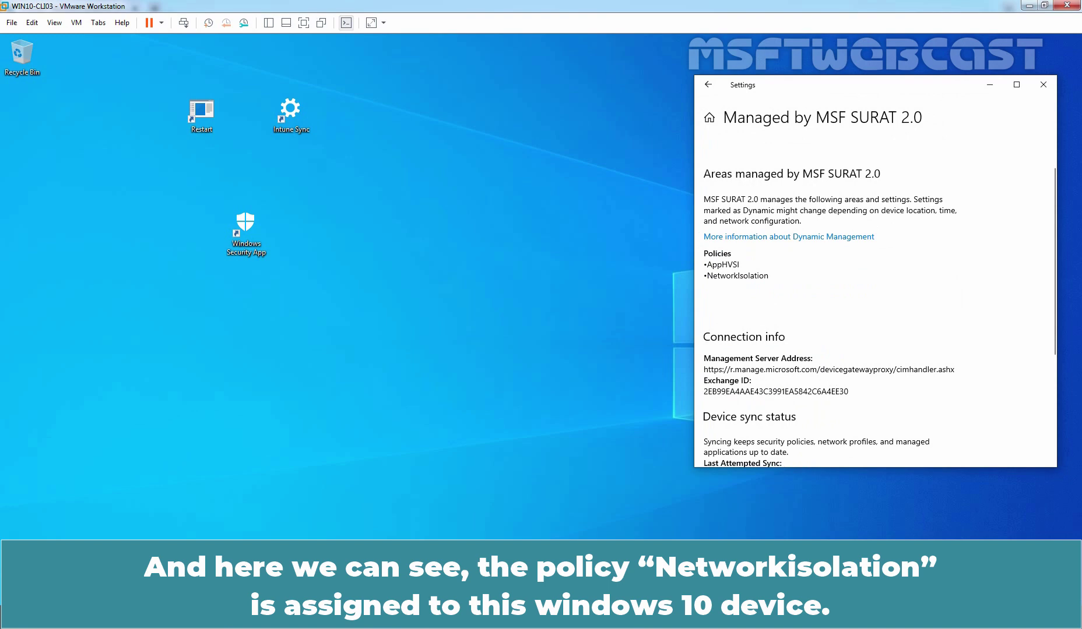
left_click_drag(707, 276, 768, 276)
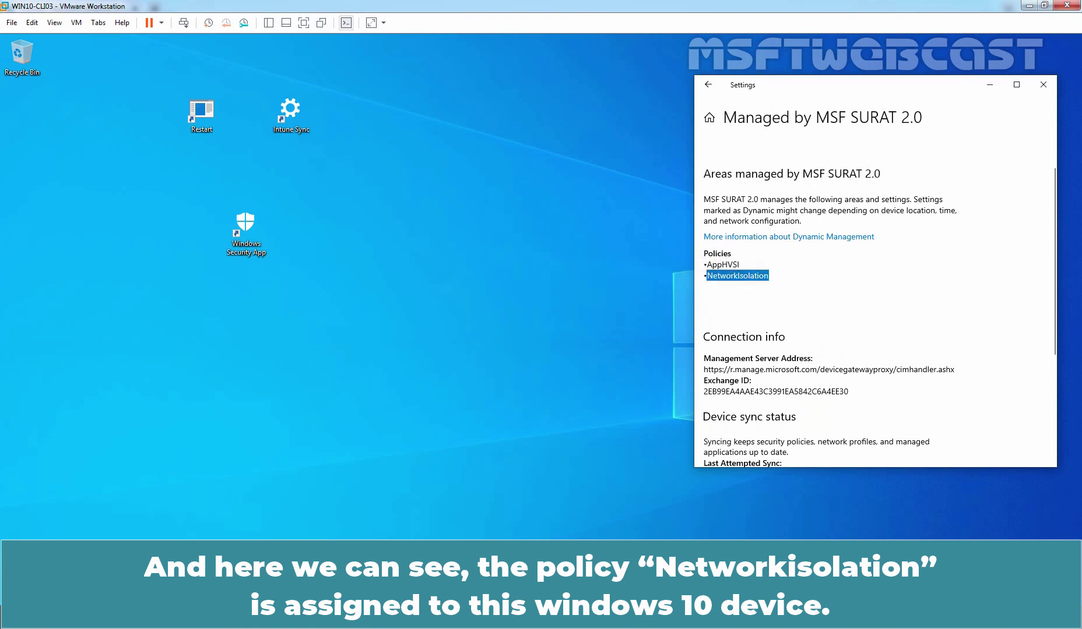
Run another manual Intune sync from the device sync status section of the management info
scroll(874, 291, "down", 4)
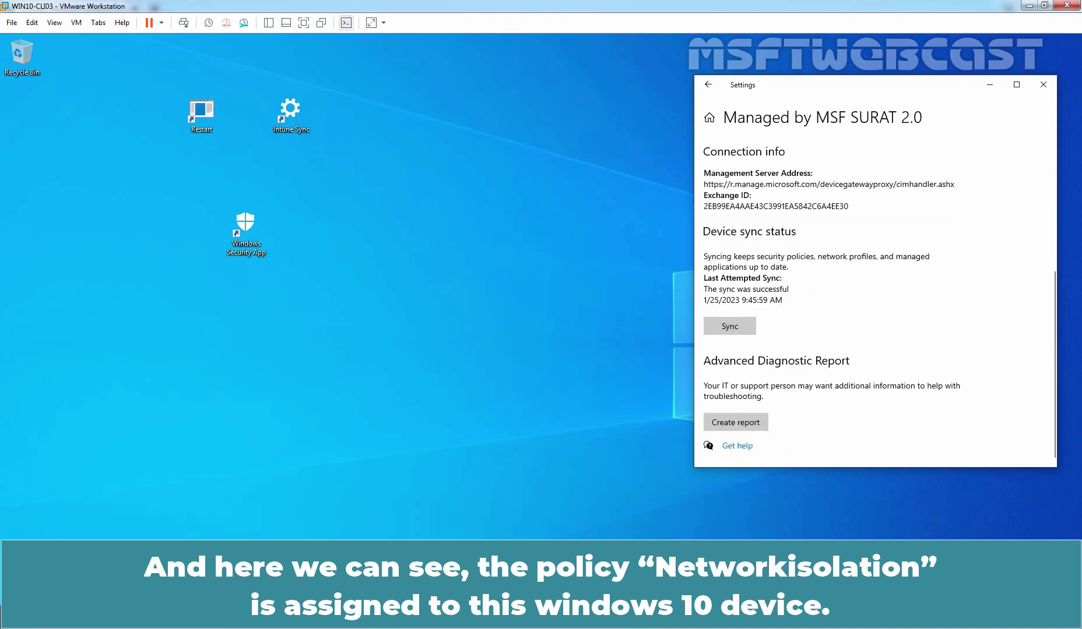
left_click(729, 326)
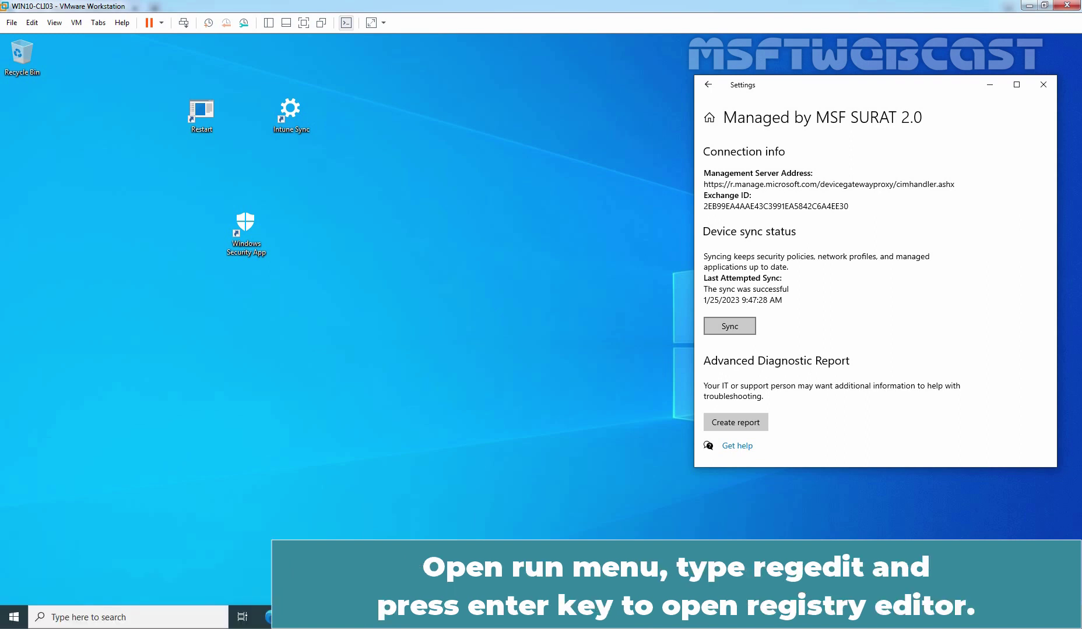
Launch Registry Editor with regedit and allow it to make changes to the device
key("super+r")
type("regedit")
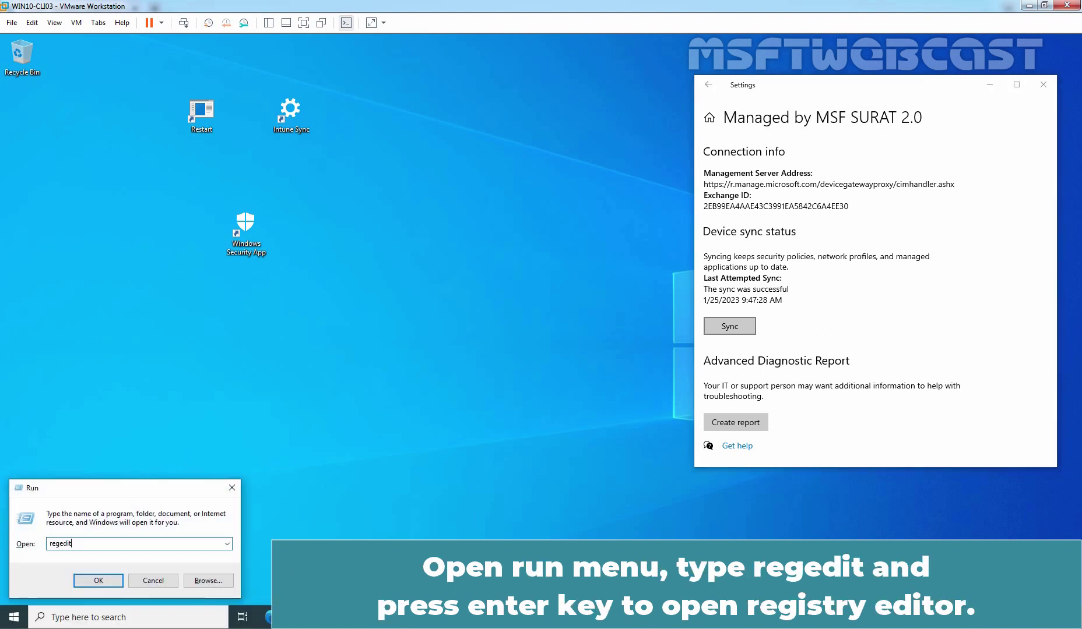
key("Return")
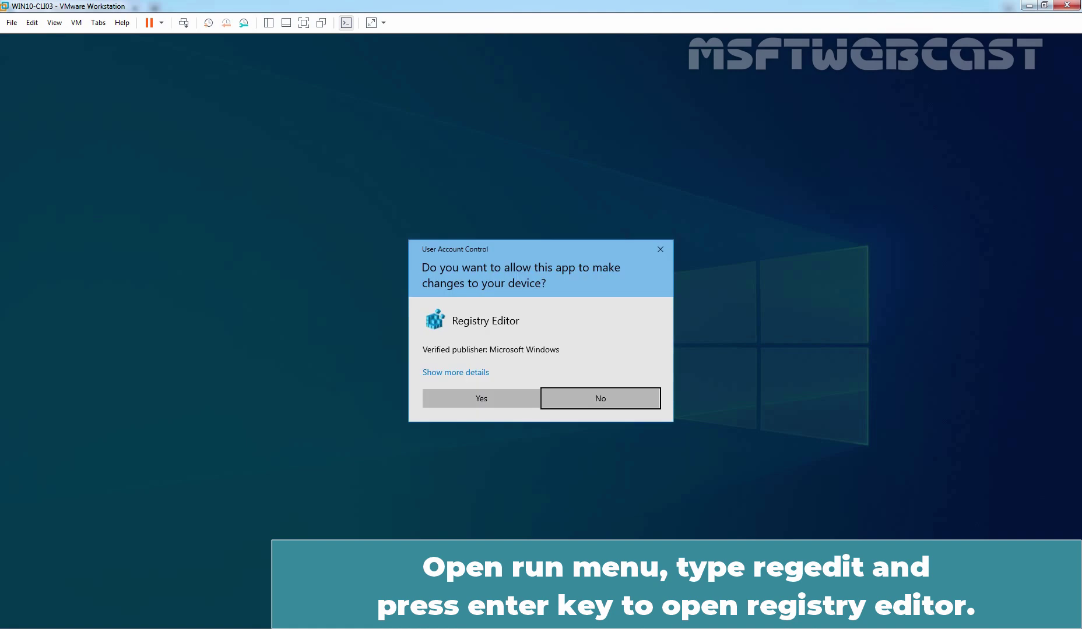
left_click(481, 398)
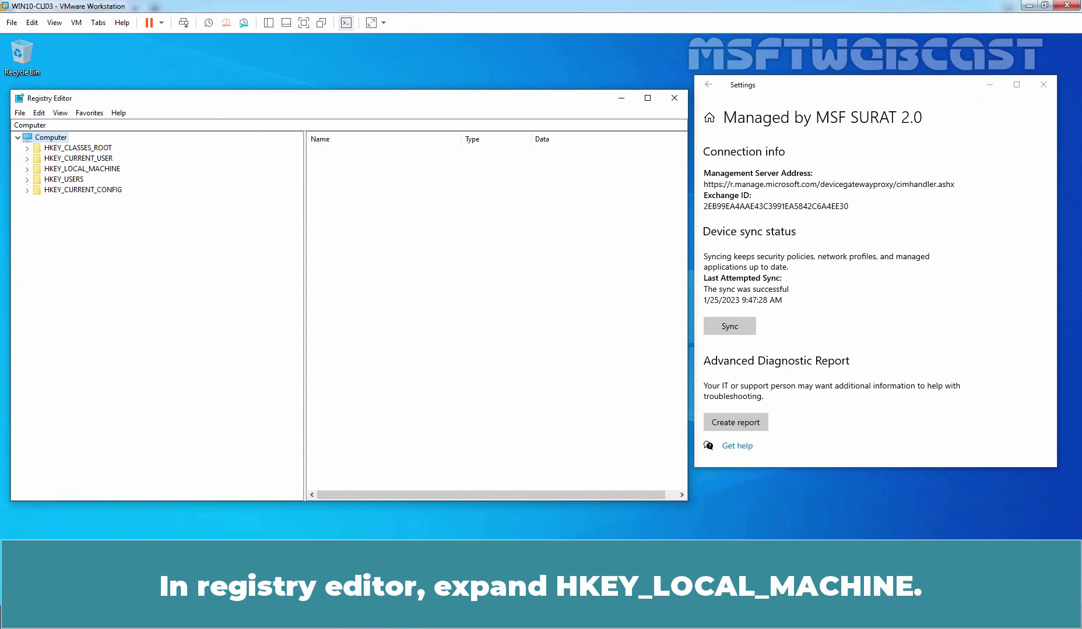
Expand the registry tree down to HKEY_LOCAL_MACHINE\SOFTWARE\Microsoft\PolicyManager
double_click(82, 168)
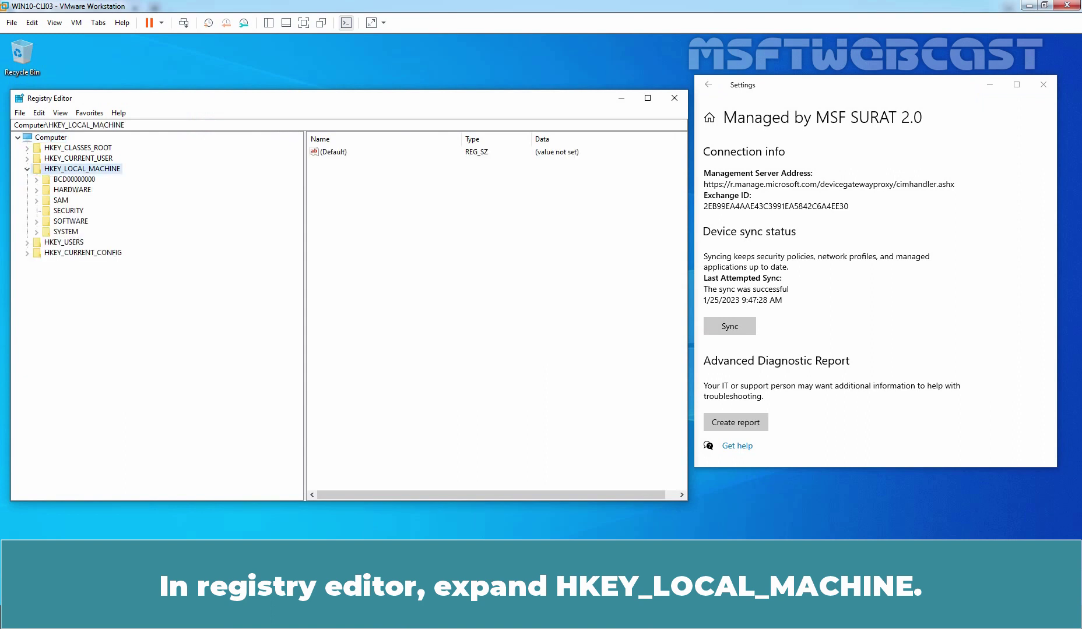
double_click(71, 221)
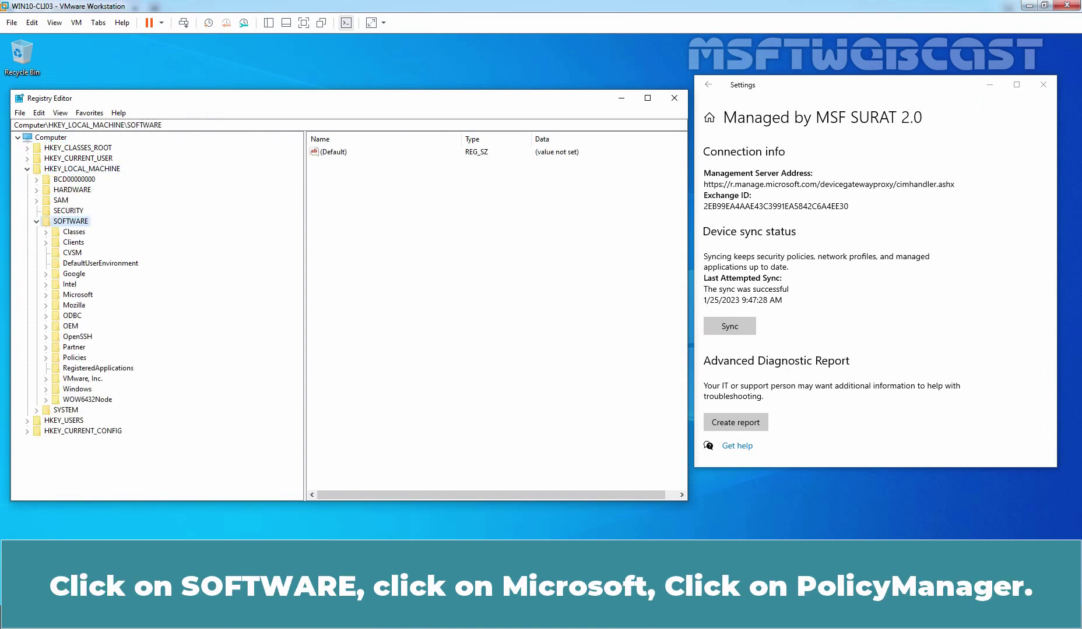
double_click(77, 294)
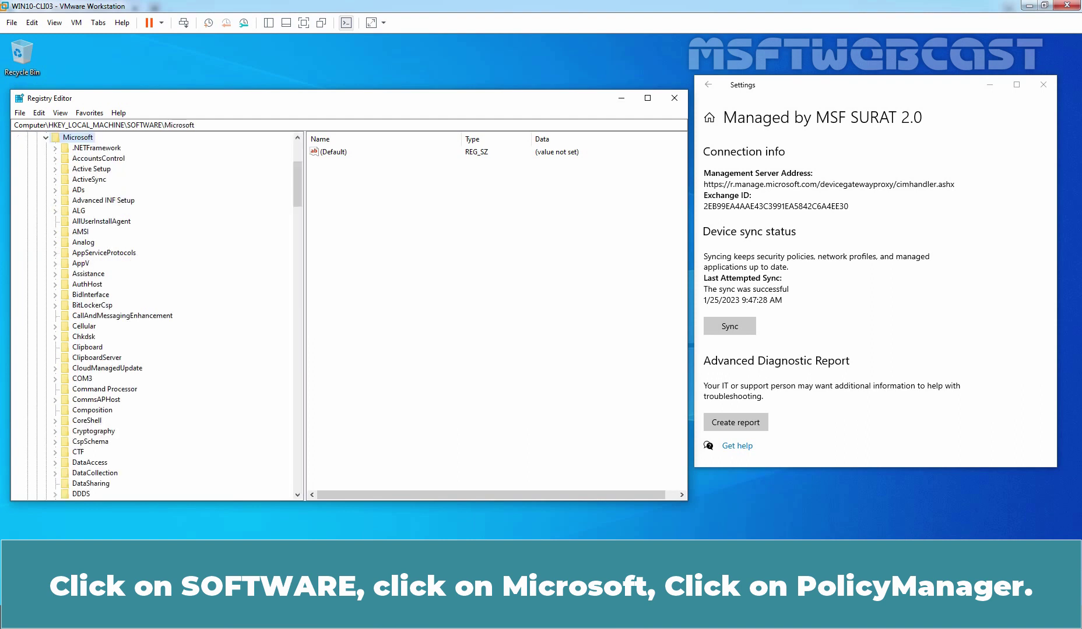
left_click(95, 400)
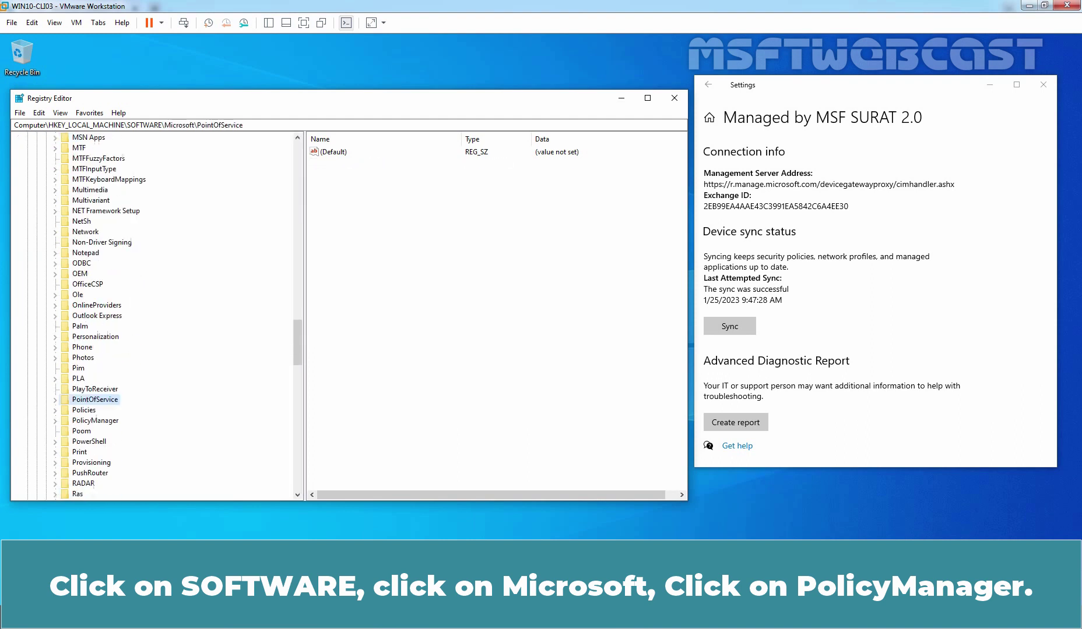
scroll(152, 315, "down", 4)
double_click(95, 294)
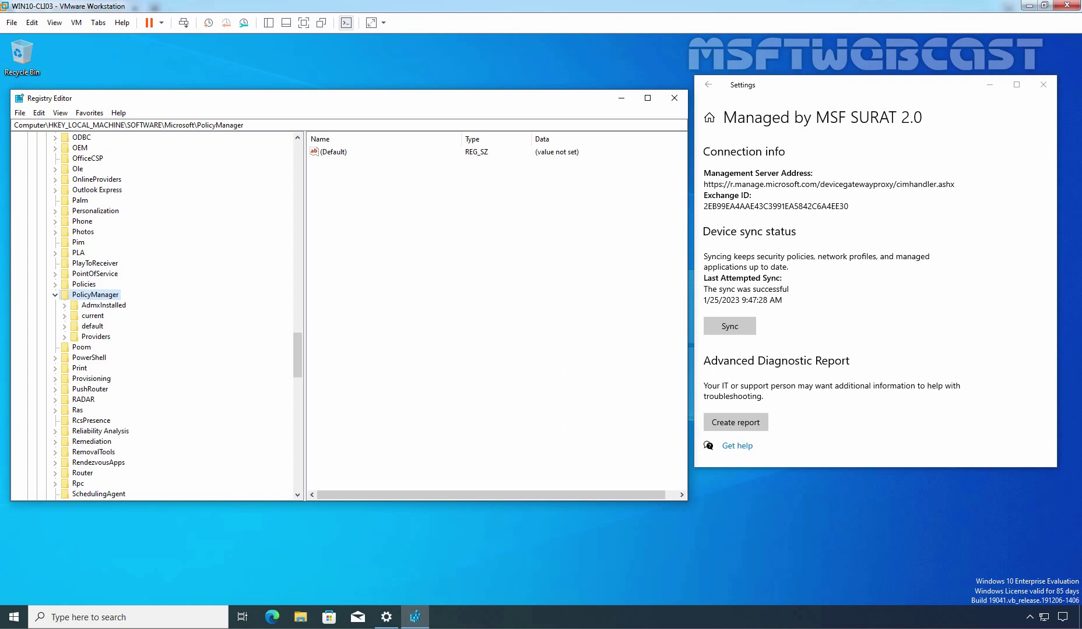
Open the NetworkIsolation key under PolicyManager\current\device to examine the applied network boundary values
double_click(93, 316)
double_click(101, 336)
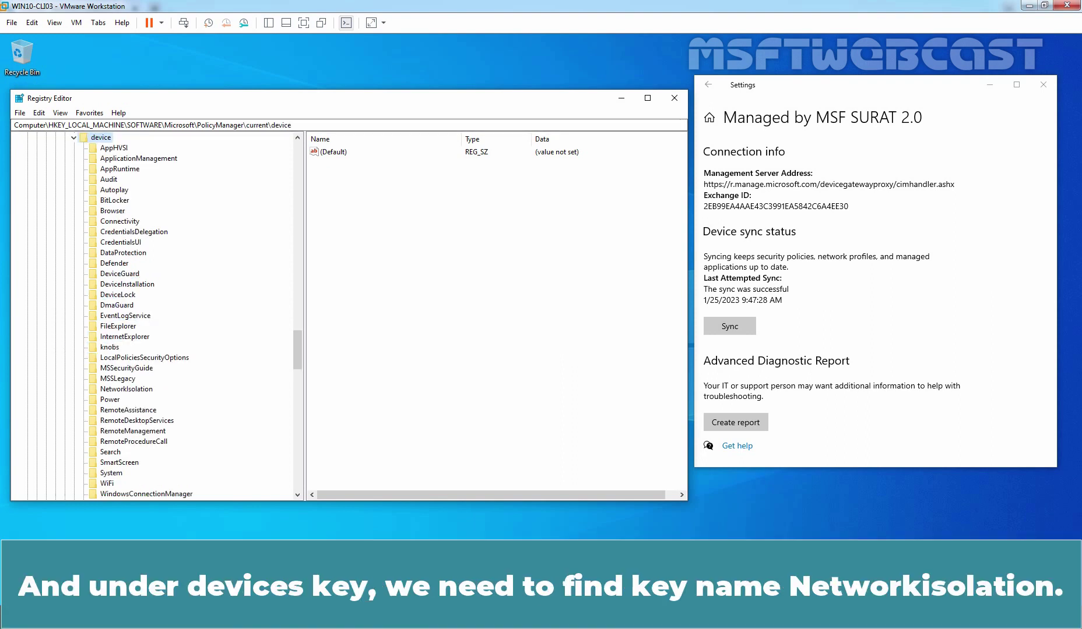
left_click(120, 168)
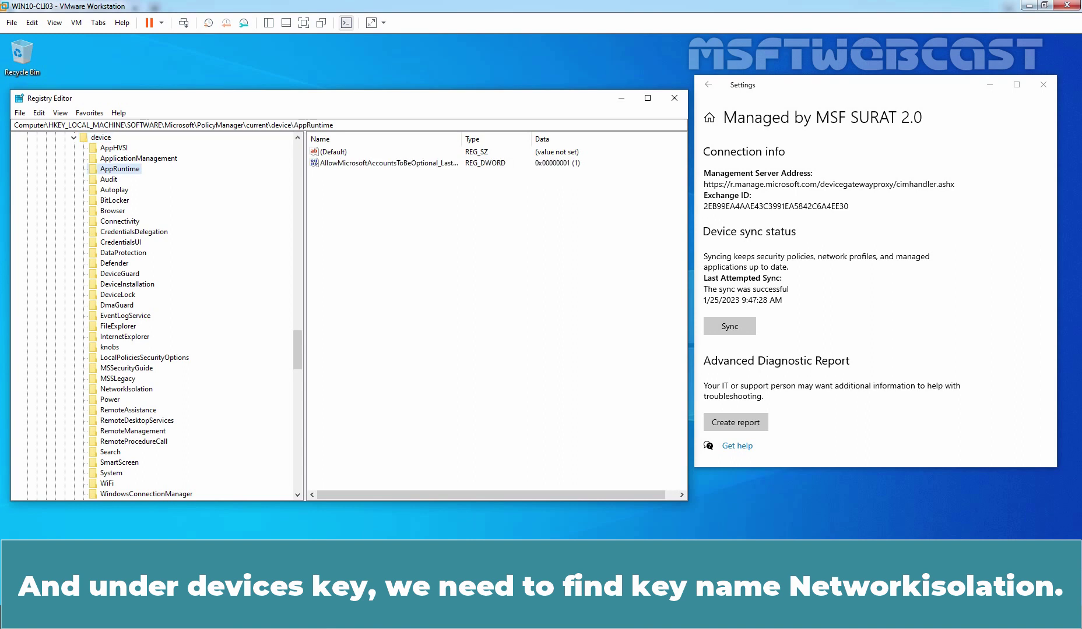
left_click(126, 389)
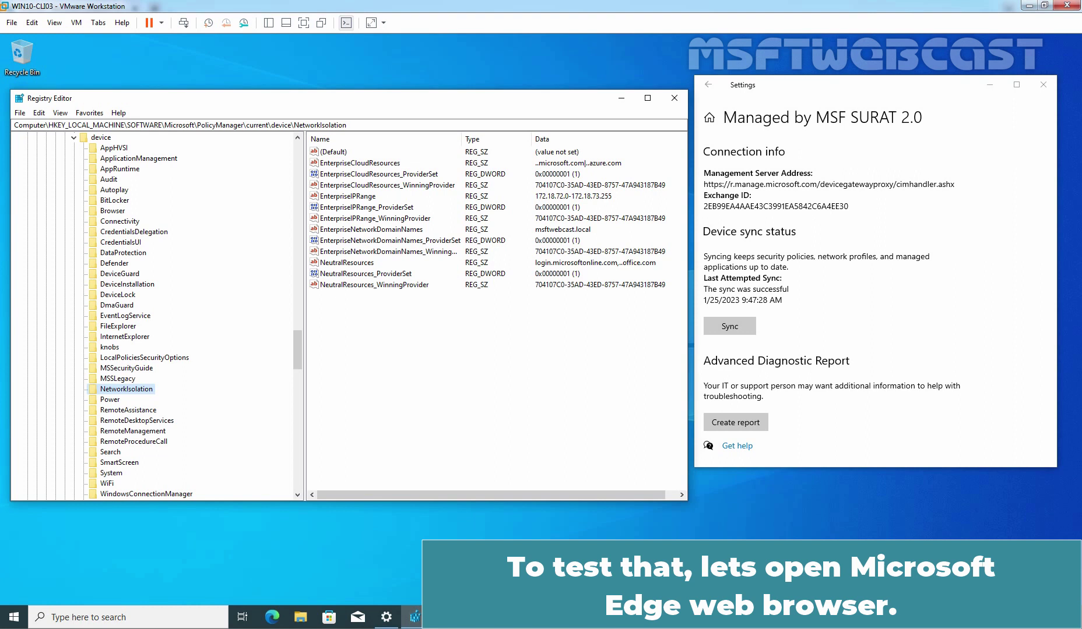
Switch to Microsoft Edge and load learn.microsoft.com to test access to a site inside the network boundary
left_click(273, 617)
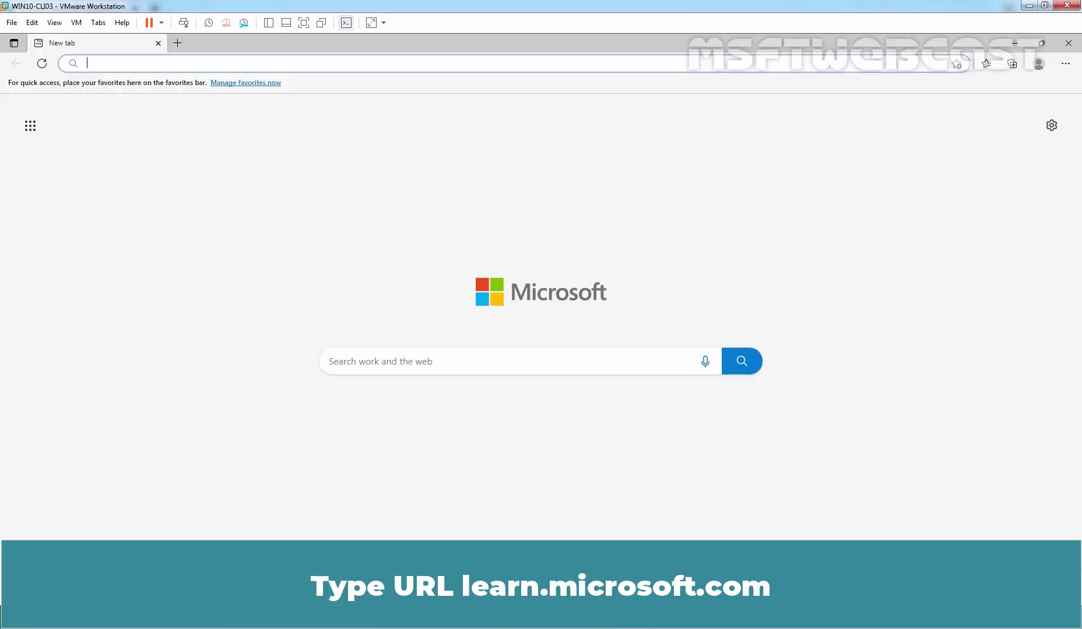
type("learn.microsoft.com")
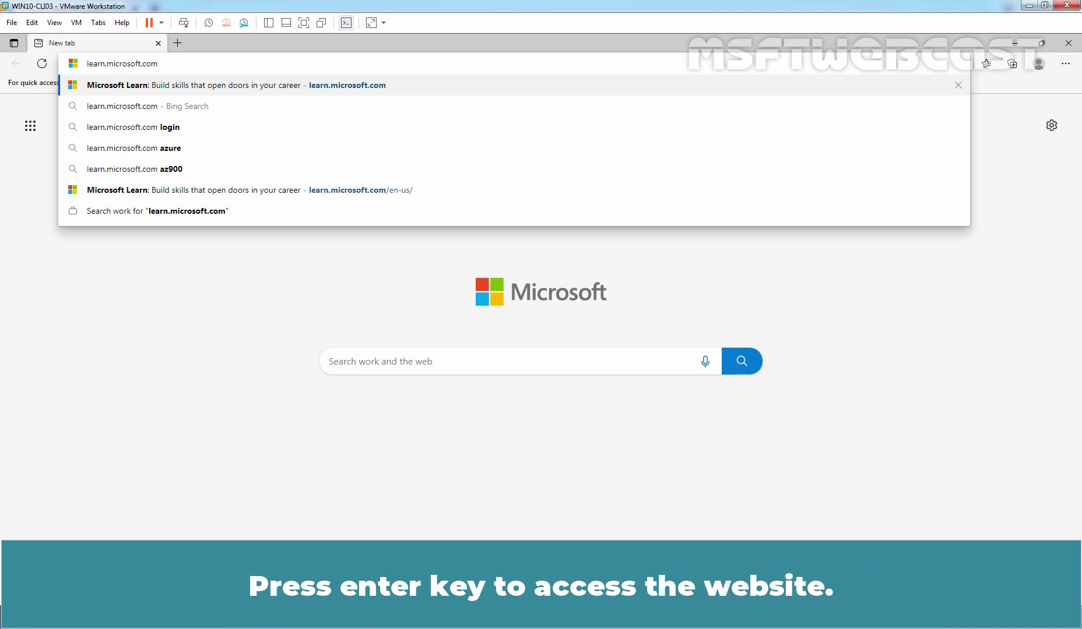
key("Return")
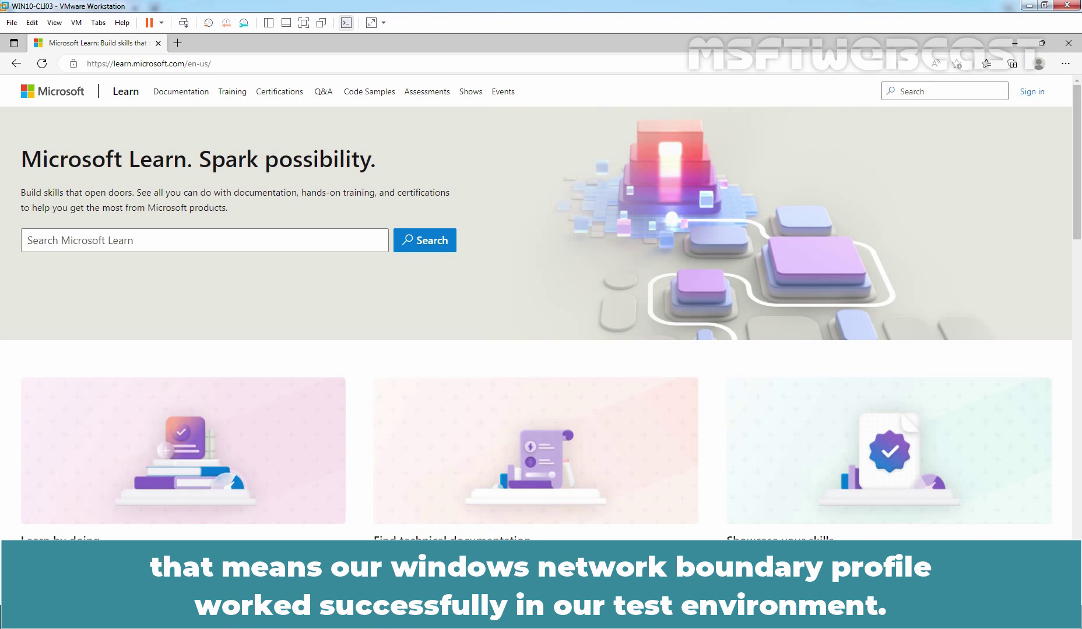
Load google.com to test a site outside the network boundary and check the Application Guard information for that browser window
key("ctrl+l")
type("g")
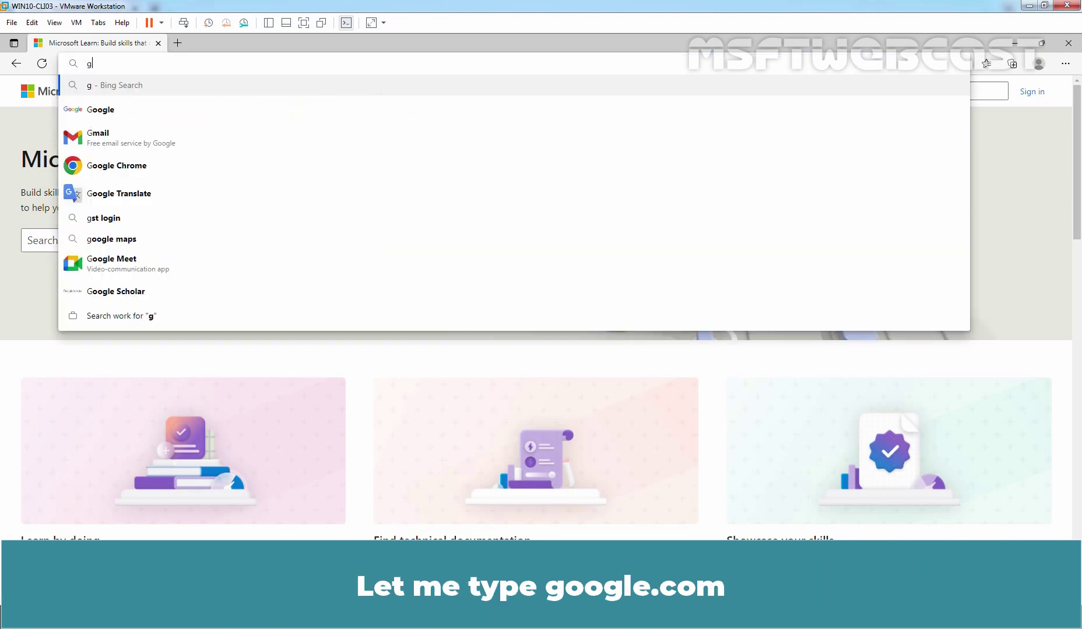
type("oogle.com")
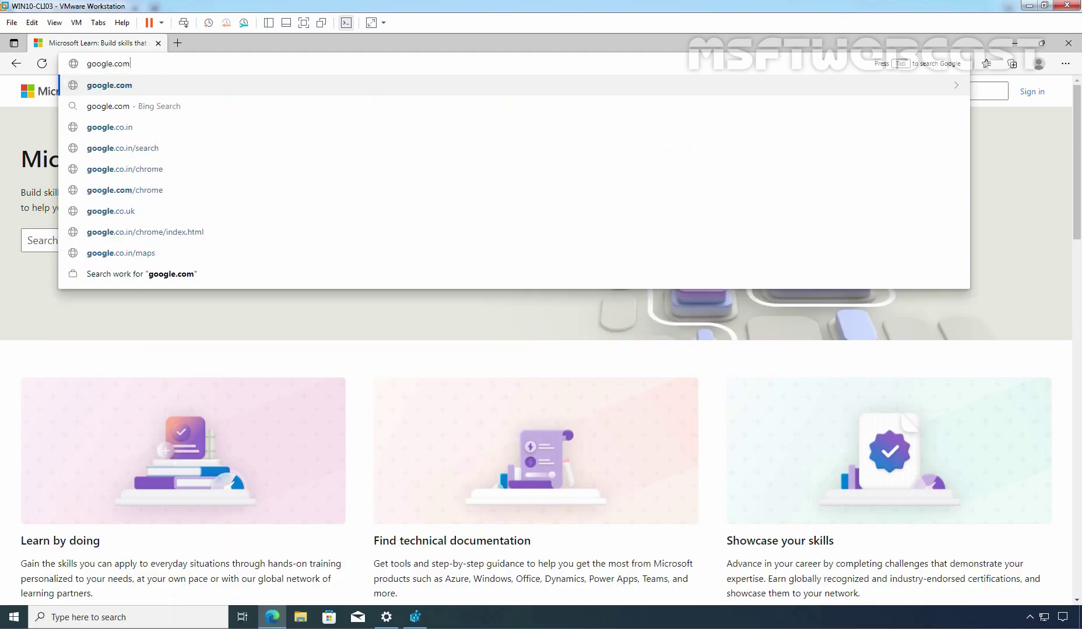
key("Return")
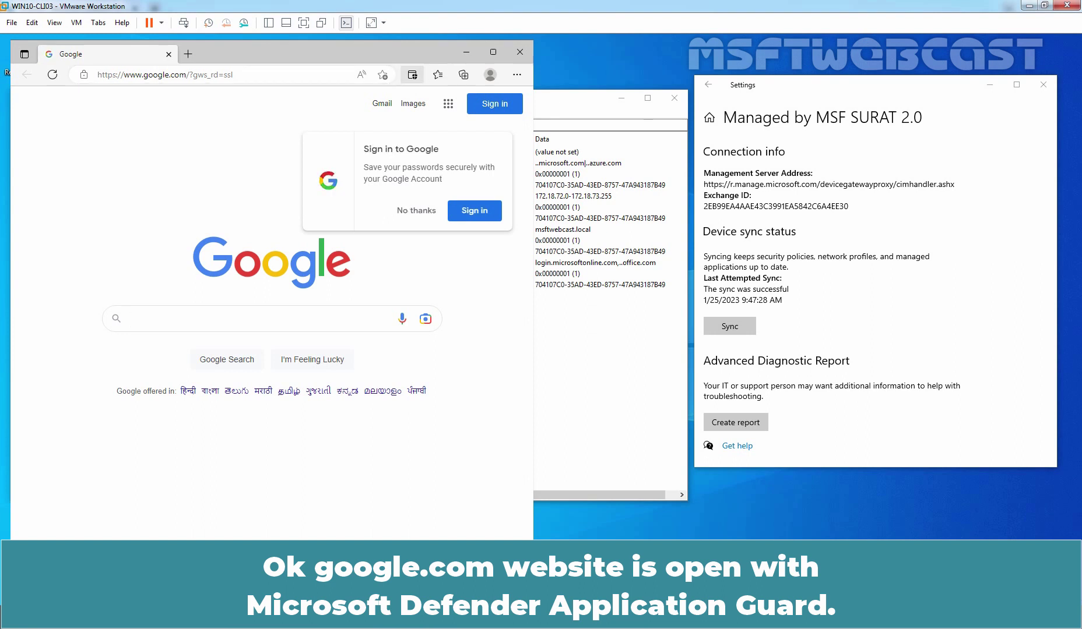
left_click(412, 75)
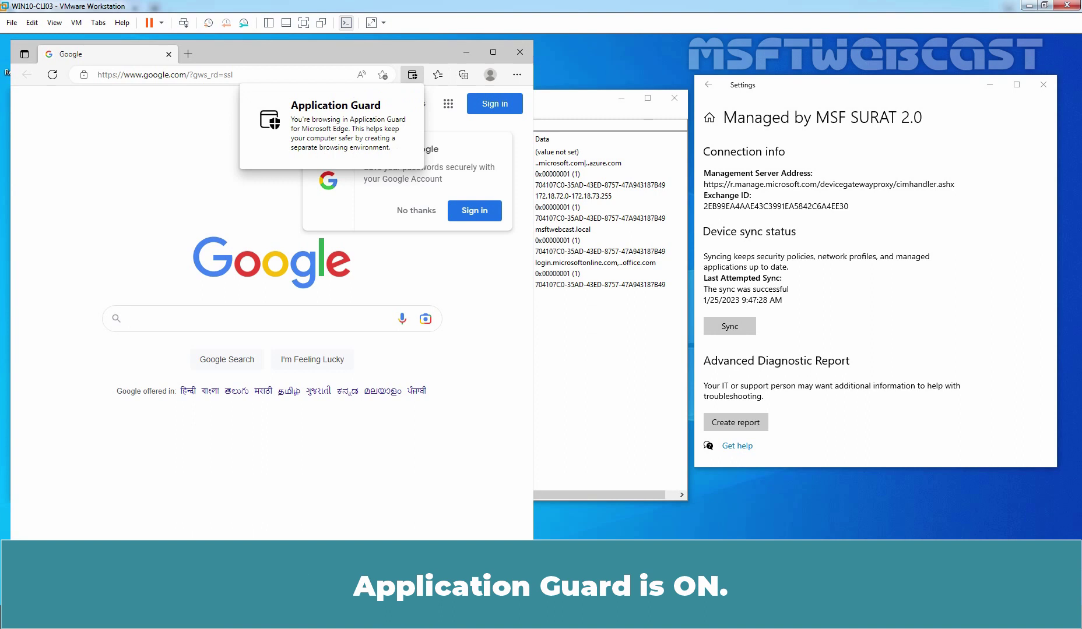